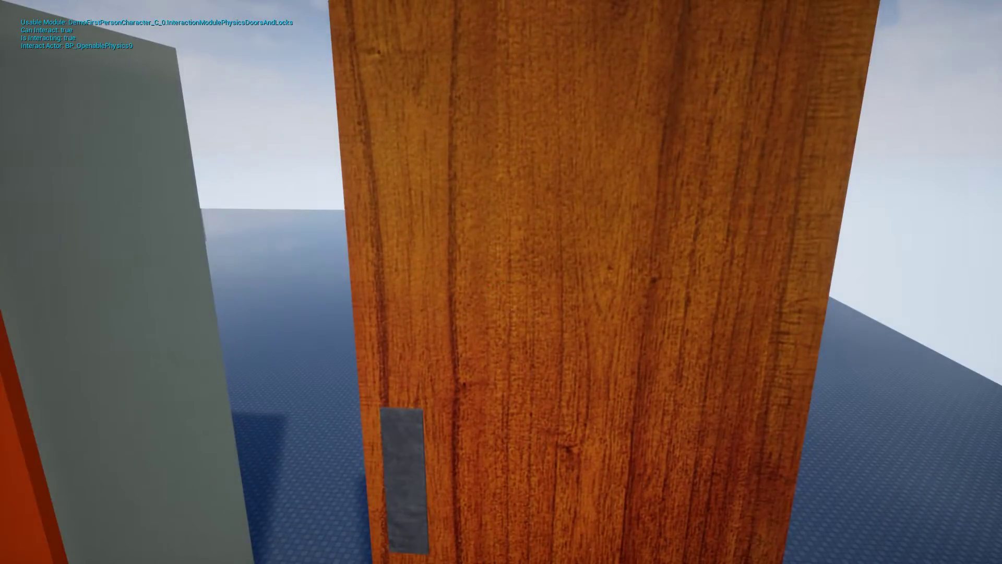
# Try out the loose wooden door and the orange wardrobe's sliding doors and drawers in the running demo level.
pyautogui.moveTo(501, 282); pyautogui.dragTo(501, 282)
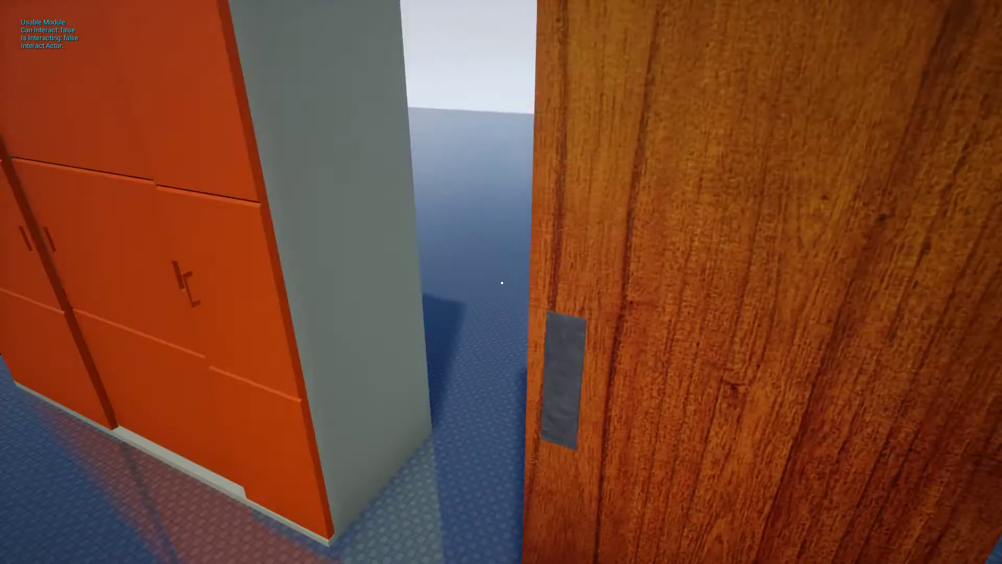
pyautogui.press('a')
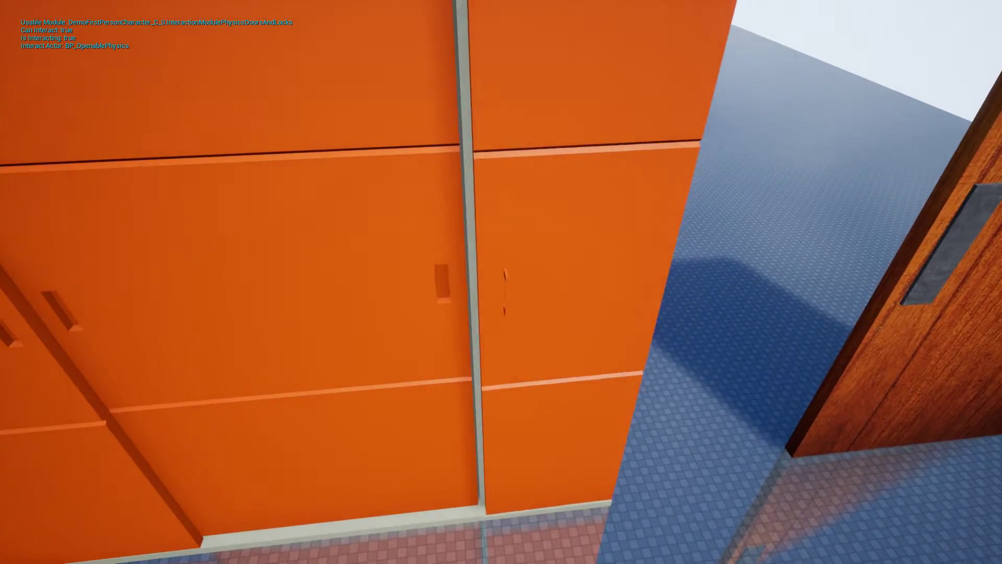
pyautogui.press('e')
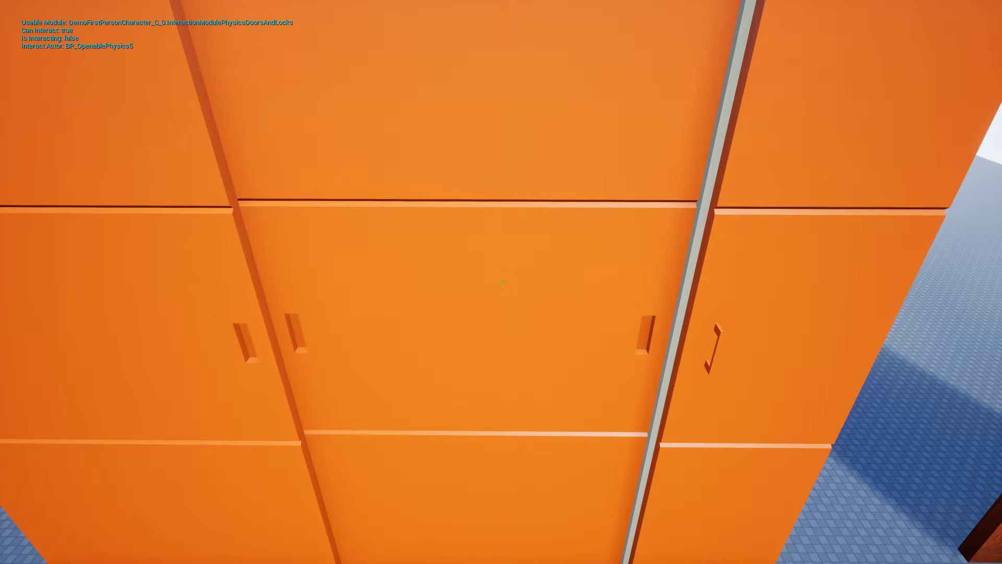
pyautogui.moveTo(502, 283); pyautogui.dragTo(365, 283)
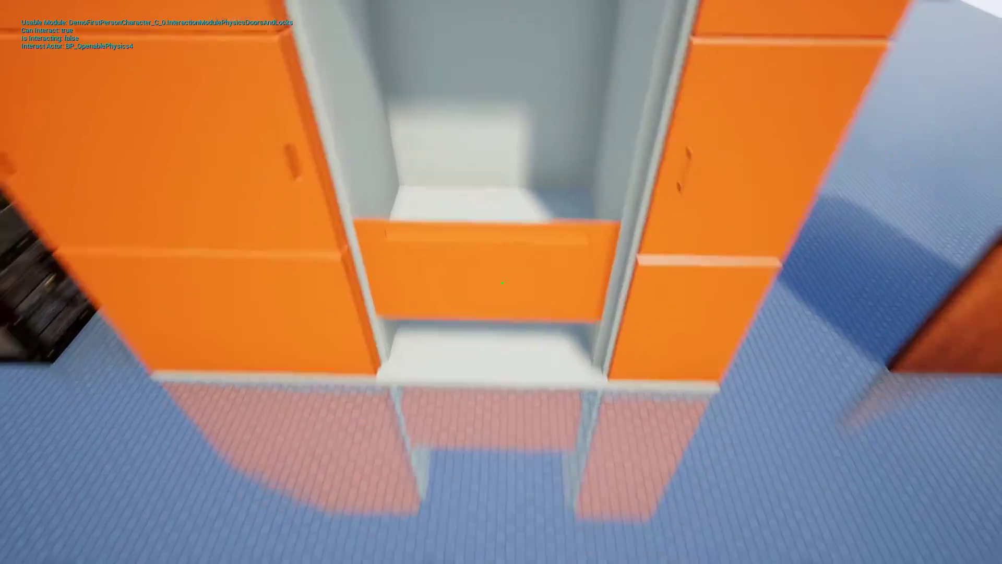
pyautogui.press('w')
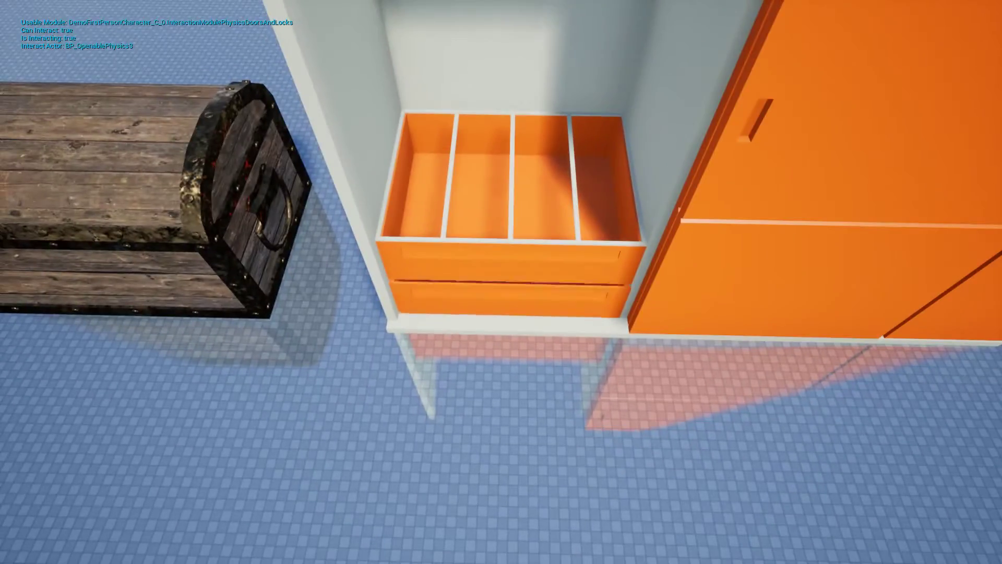
pyautogui.press('e')
pyautogui.press('e')
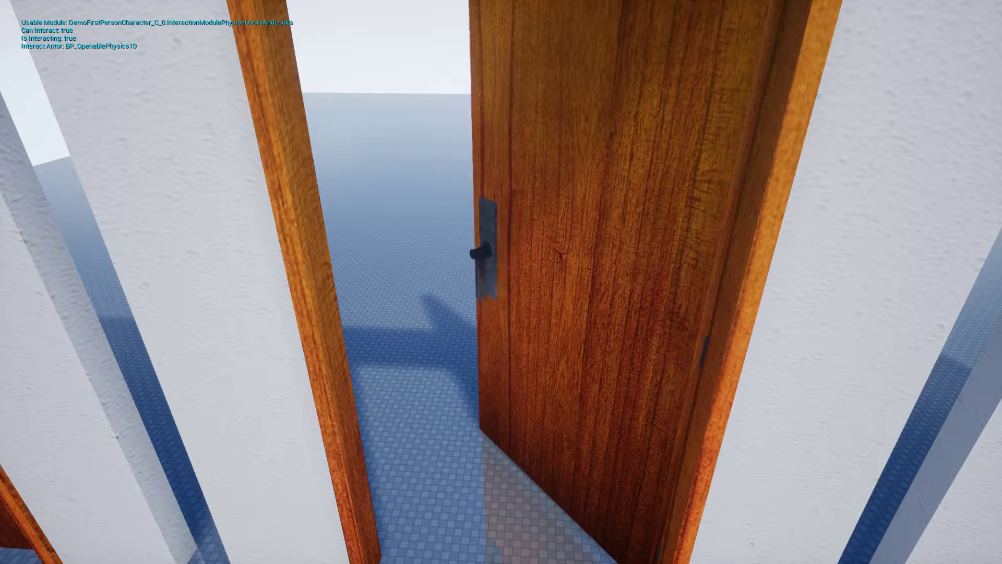
# Test the framed doors in the running demo, picking up the key from the floor and operating the lock and bolt.
pyautogui.press('a')
pyautogui.press('w')
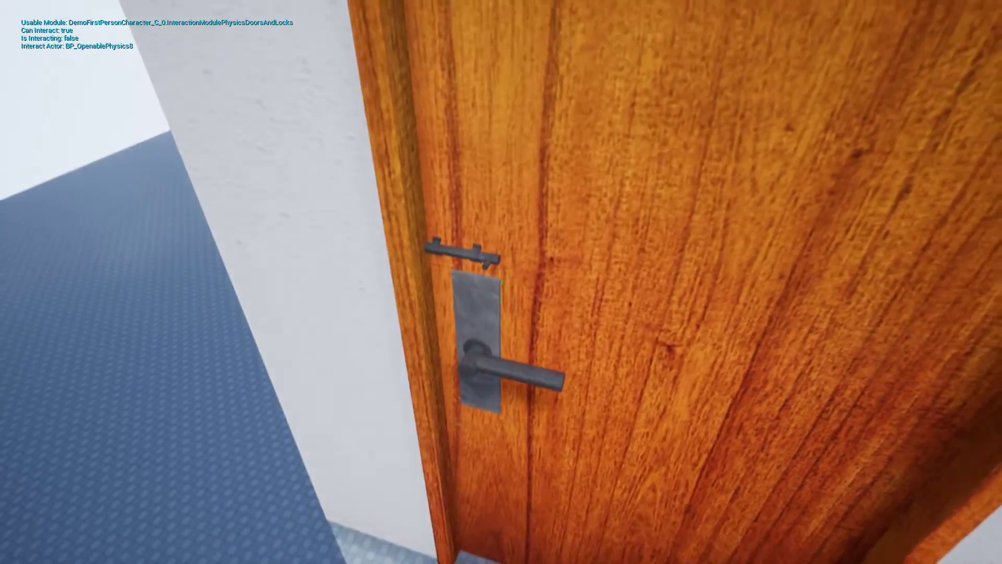
pyautogui.click(501, 283)
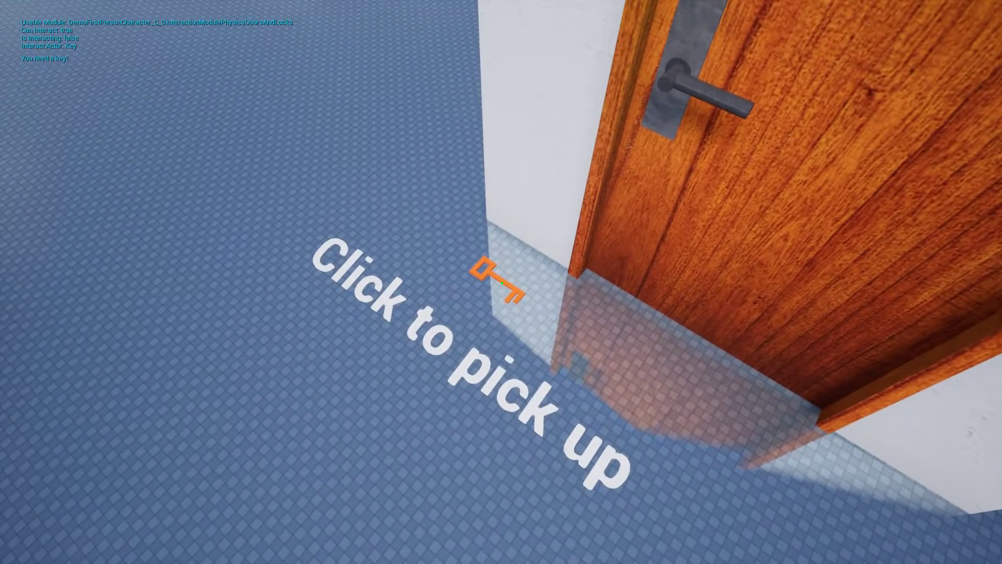
pyautogui.click(501, 283)
pyautogui.click(502, 283)
pyautogui.press('e')
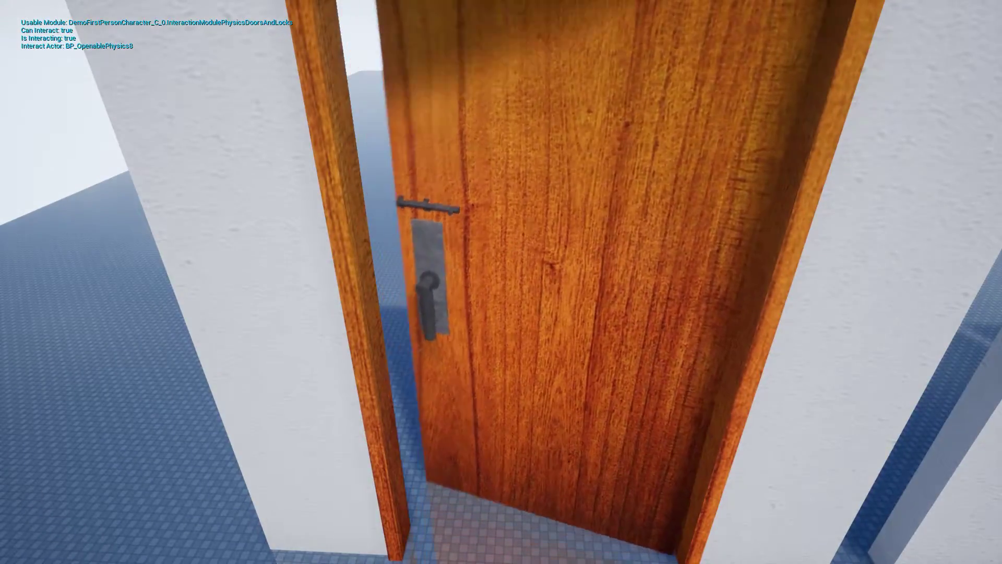
pyautogui.moveTo(501, 282); pyautogui.dragTo(501, 282)
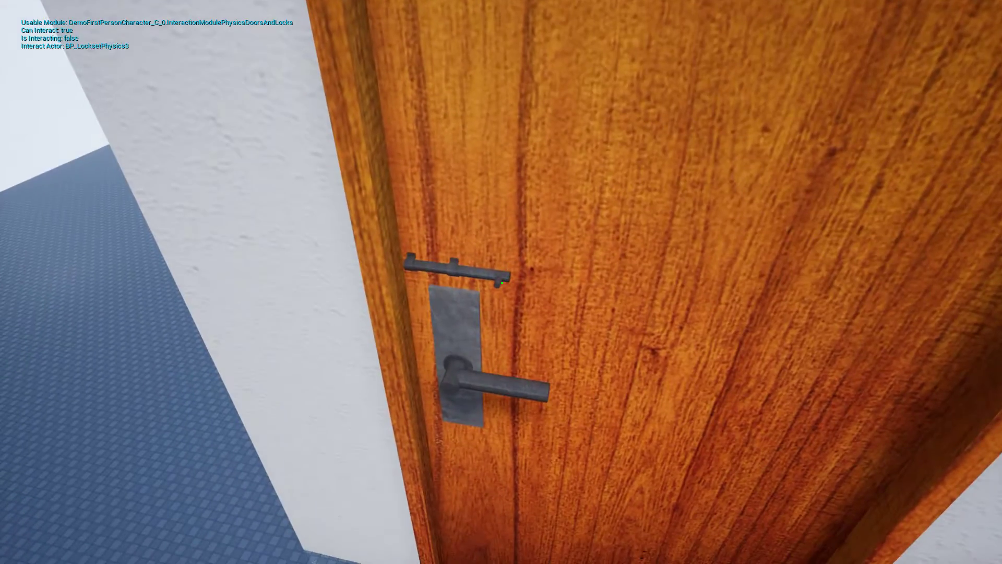
pyautogui.click(501, 283)
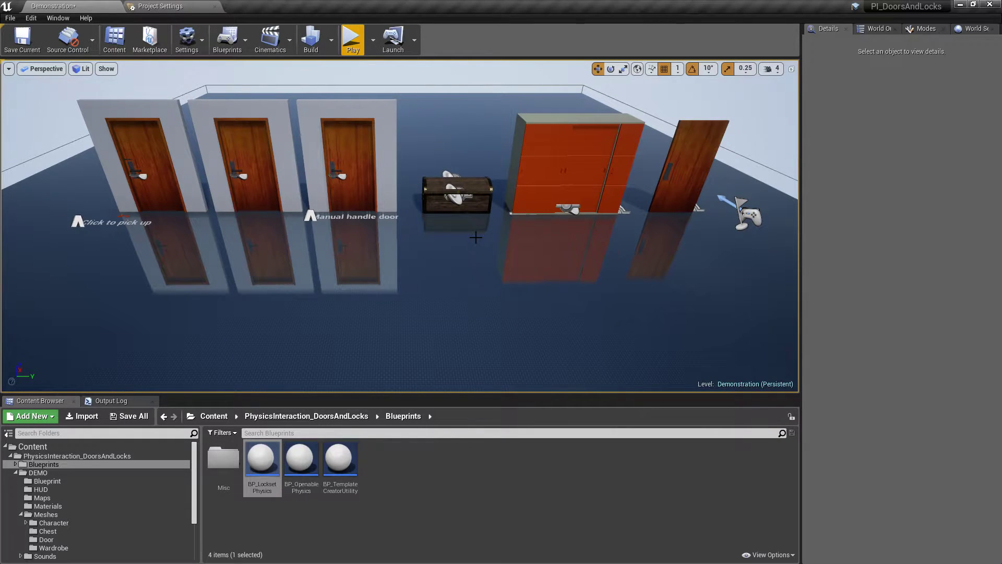
# Place the DoorFrame mesh in front of the chest and attach a BP_OpenablePhysics actor to it, checking the parenting.
pyautogui.click(143, 540)
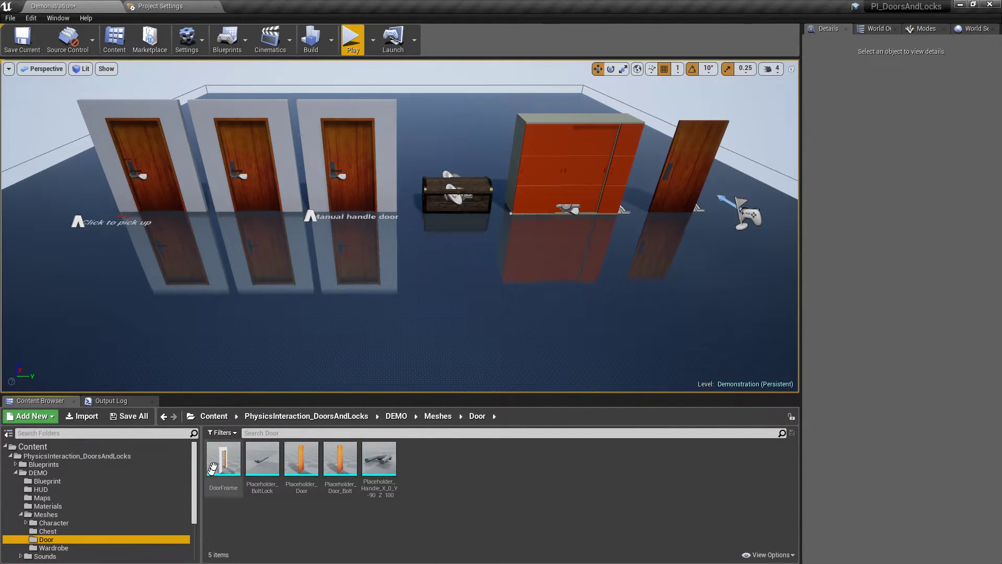
pyautogui.moveTo(214, 464); pyautogui.dragTo(450, 299)
pyautogui.click(43, 464)
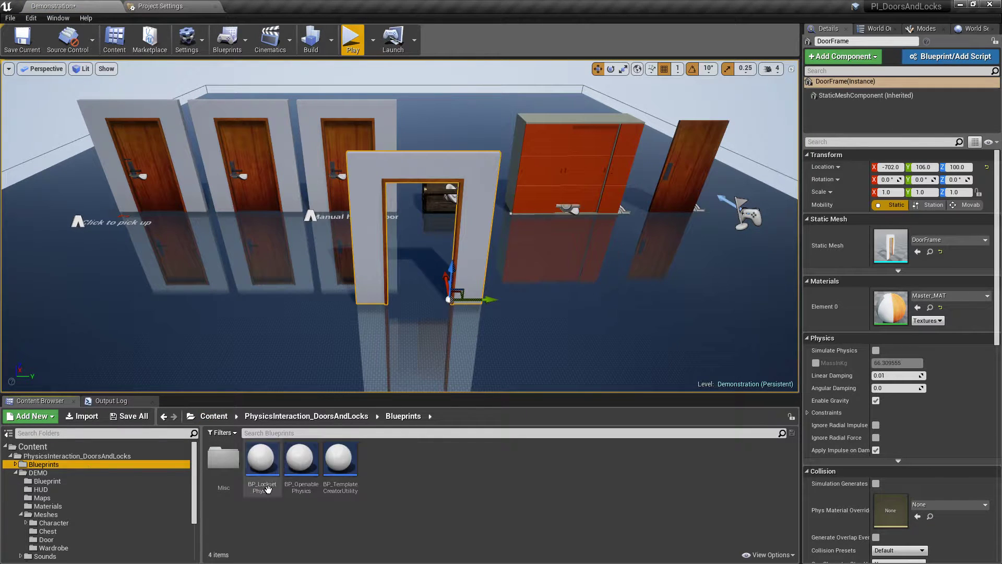
pyautogui.moveTo(300, 459); pyautogui.dragTo(477, 235)
pyautogui.click(874, 28)
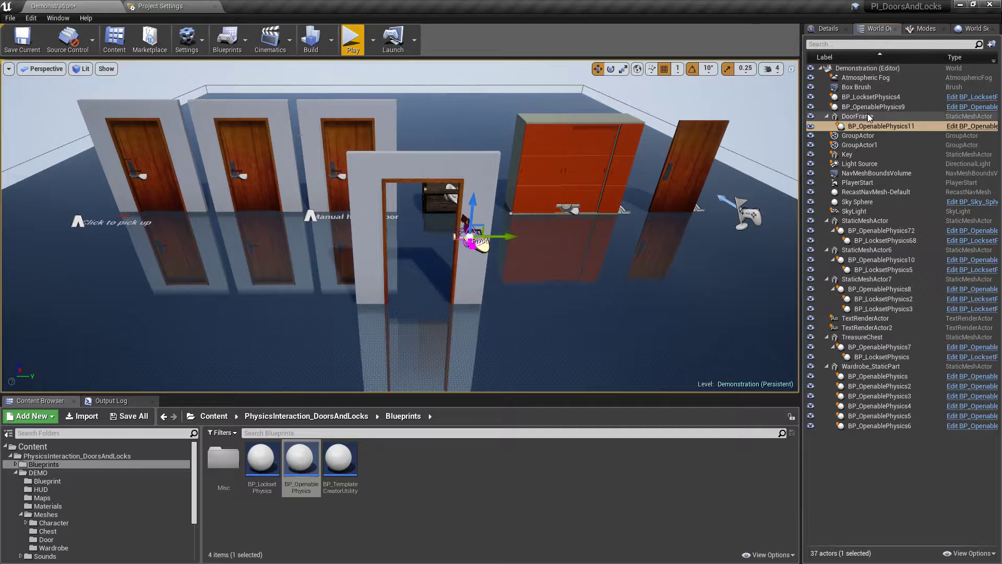
pyautogui.click(869, 116)
pyautogui.click(874, 126)
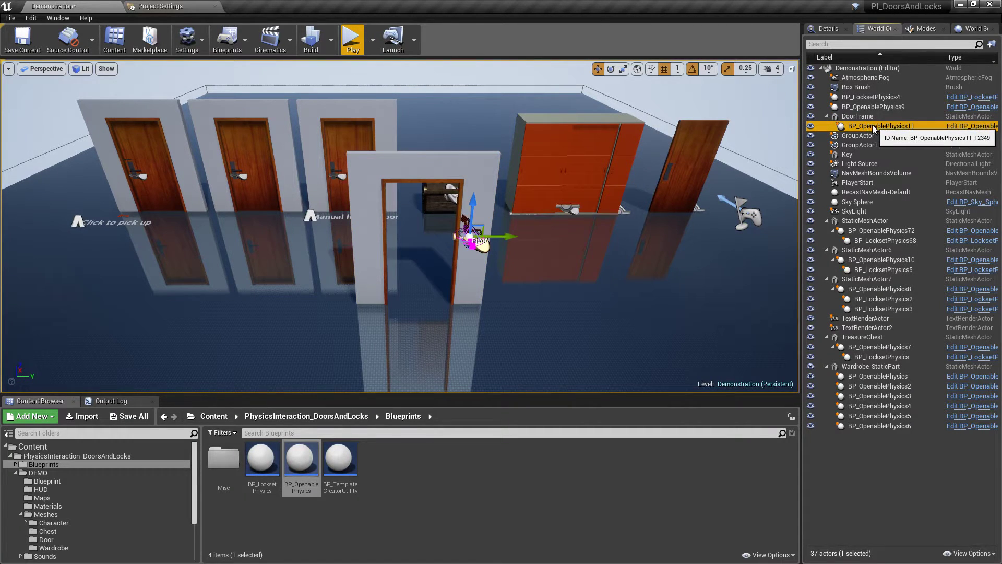
# Assign the Placeholder_Door static mesh to the new openable actor under DoorFrame.
pyautogui.click(830, 28)
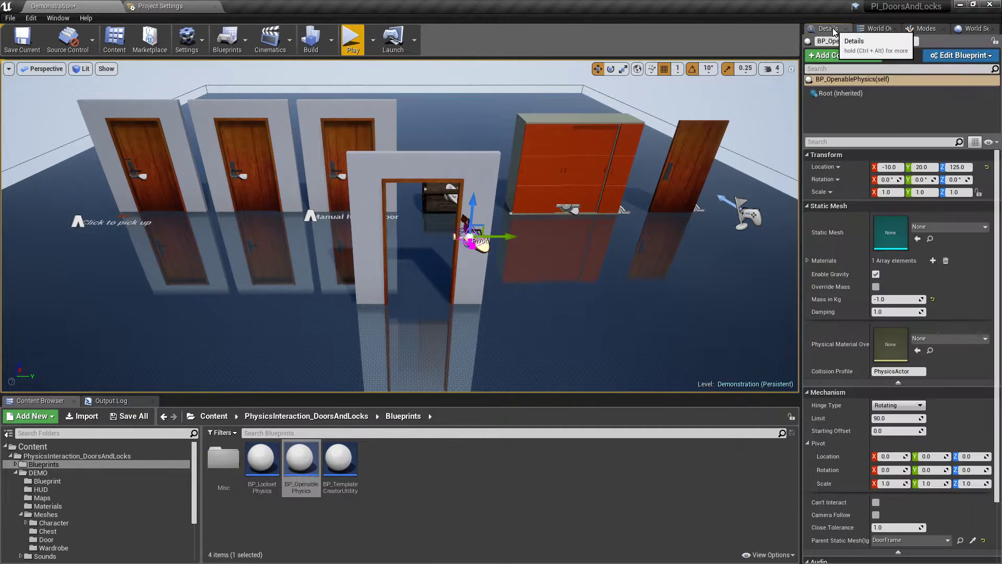
pyautogui.click(932, 227)
pyautogui.write('place')
pyautogui.click(929, 320)
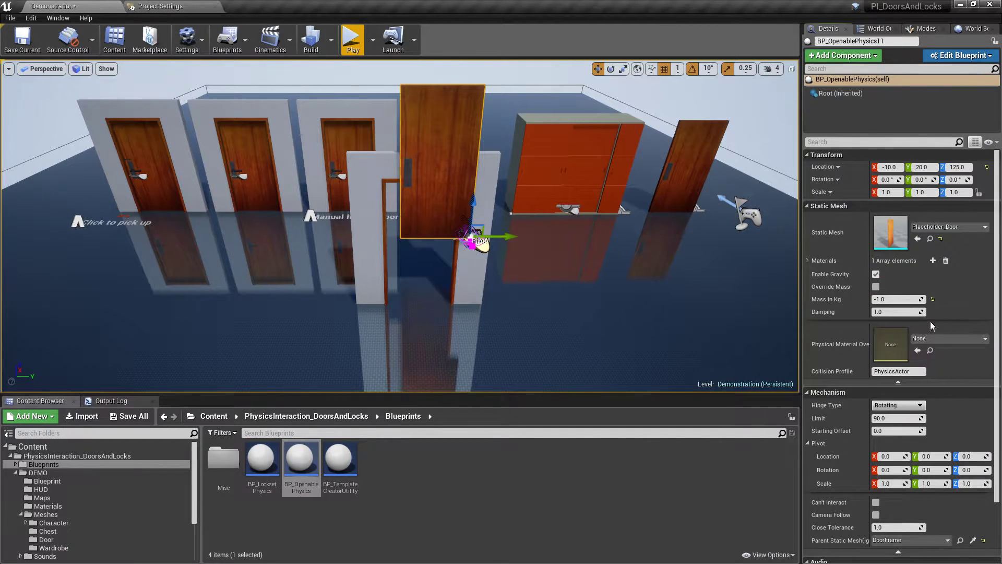
# Set the new door's relative location to 0, 0, 0 so it fits inside its frame.
pyautogui.click(469, 269)
pyautogui.click(445, 216)
pyautogui.click(896, 167)
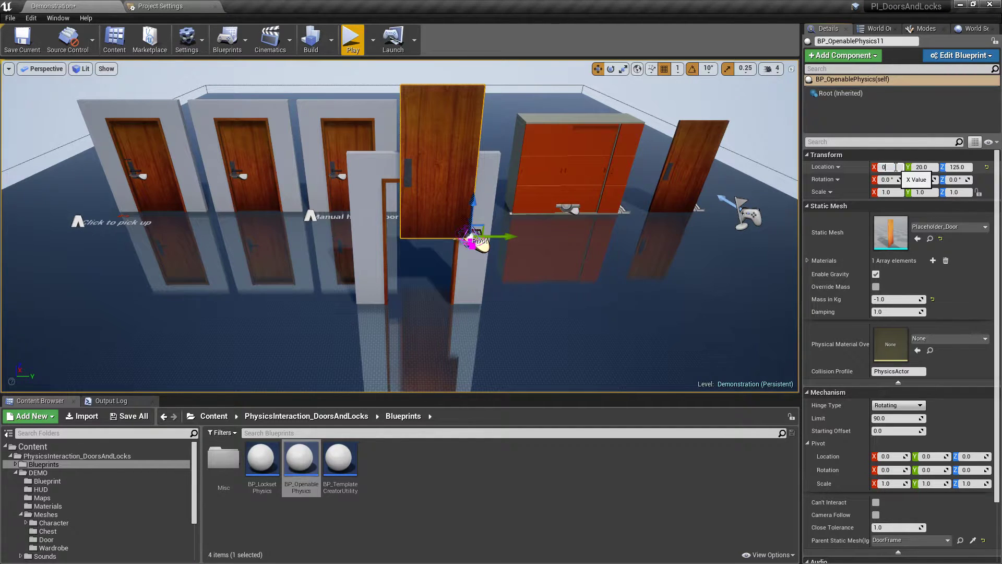
pyautogui.write('0')
pyautogui.press('Tab')
pyautogui.write('0')
pyautogui.press('Tab')
pyautogui.press('Return')
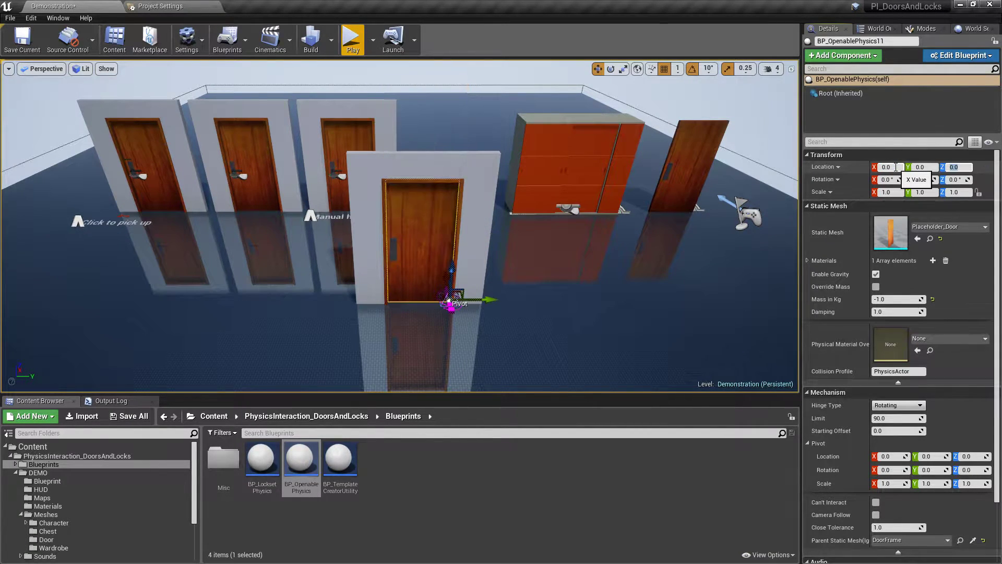
# Try rotating the door's pivot about X, return that rotation to 0, and set the hinge limit to -90.
pyautogui.click(475, 269)
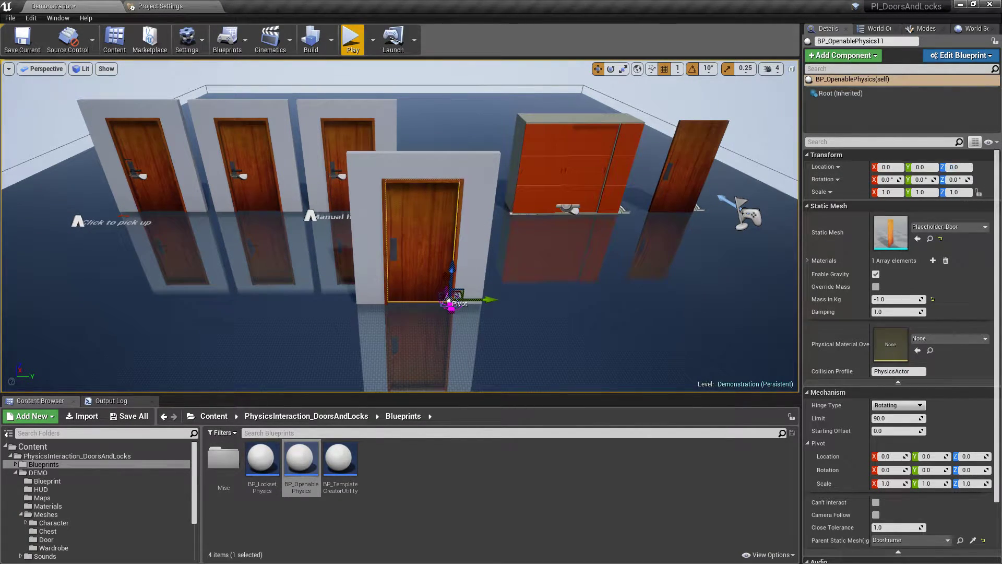
pyautogui.click(428, 264)
pyautogui.press('f')
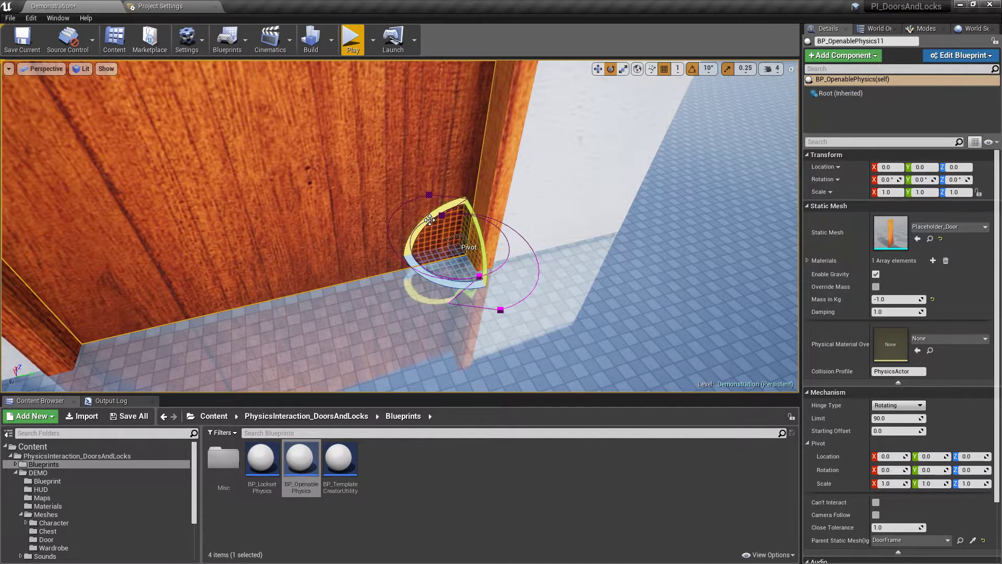
pyautogui.moveTo(429, 219); pyautogui.dragTo(464, 199)
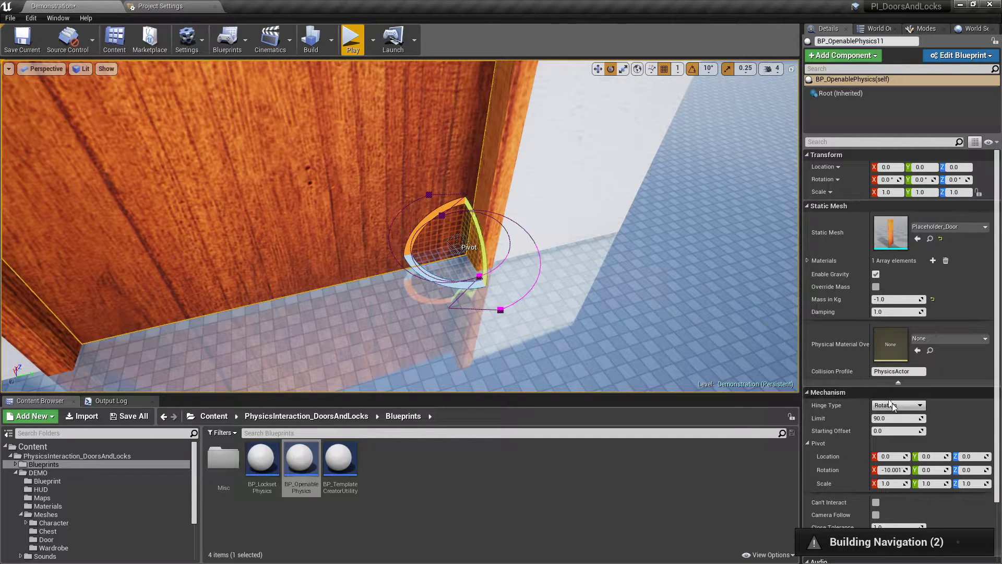
pyautogui.click(895, 471)
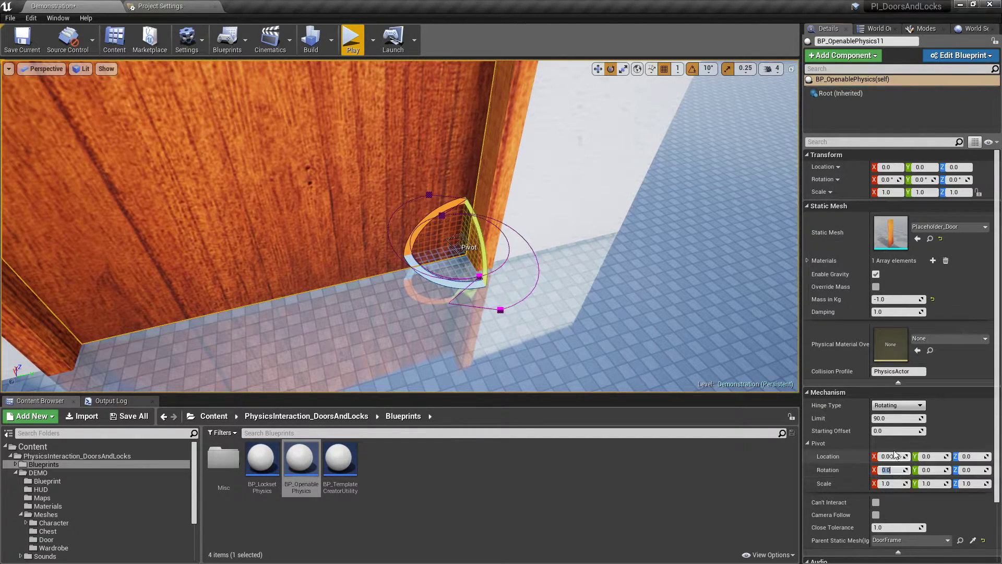
pyautogui.click(890, 418)
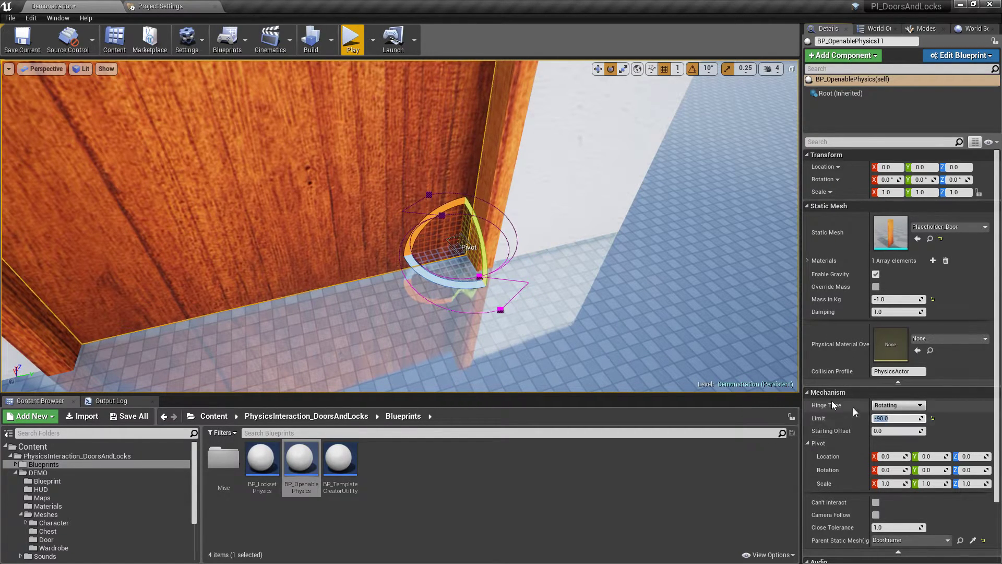
# Assign the ChestOpen sound as the door's Moving Cue and the Closed sound as its Got Closed Cue.
pyautogui.scroll(-5, 917, 440)
pyautogui.click(923, 440)
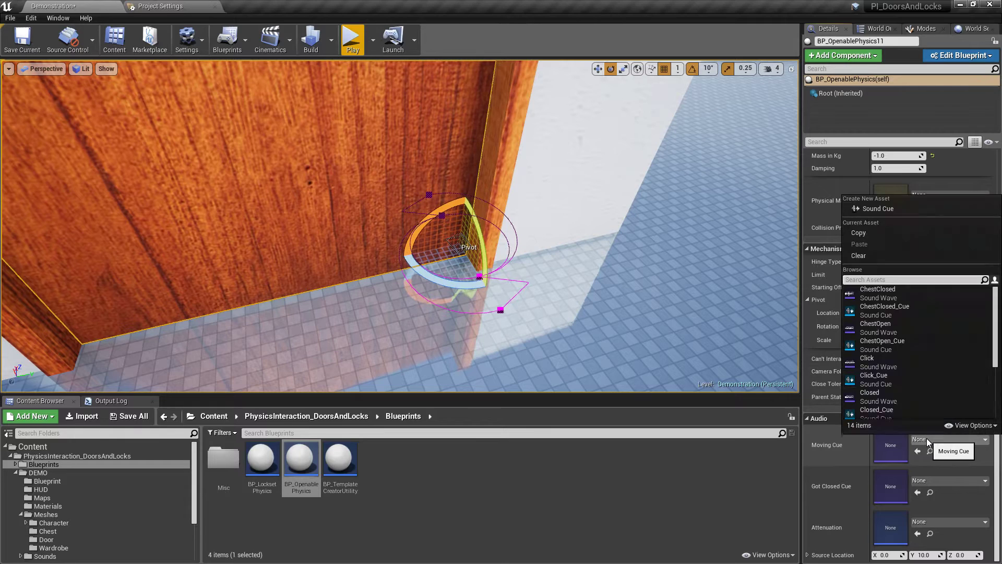
pyautogui.write('open')
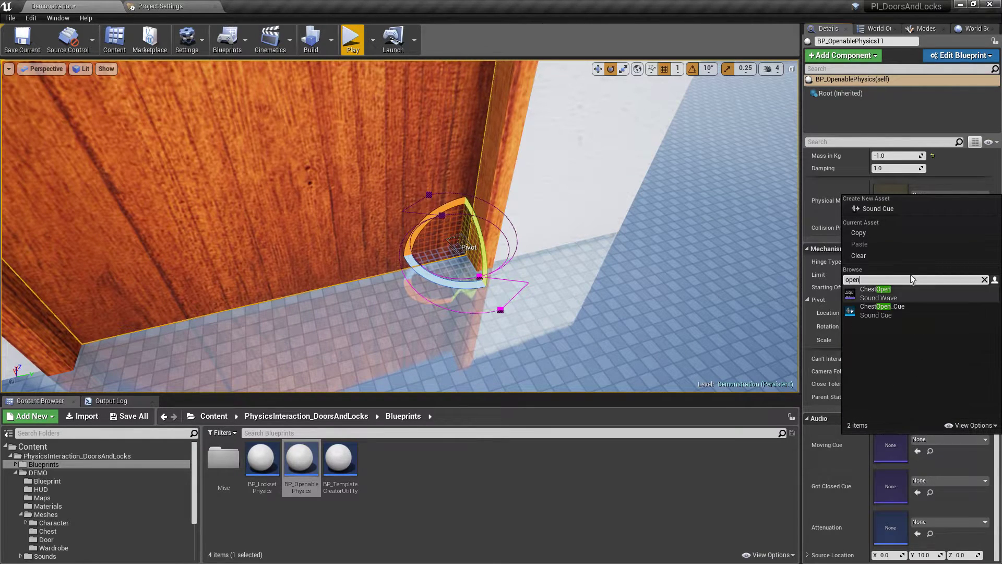
pyautogui.click(896, 296)
pyautogui.click(928, 480)
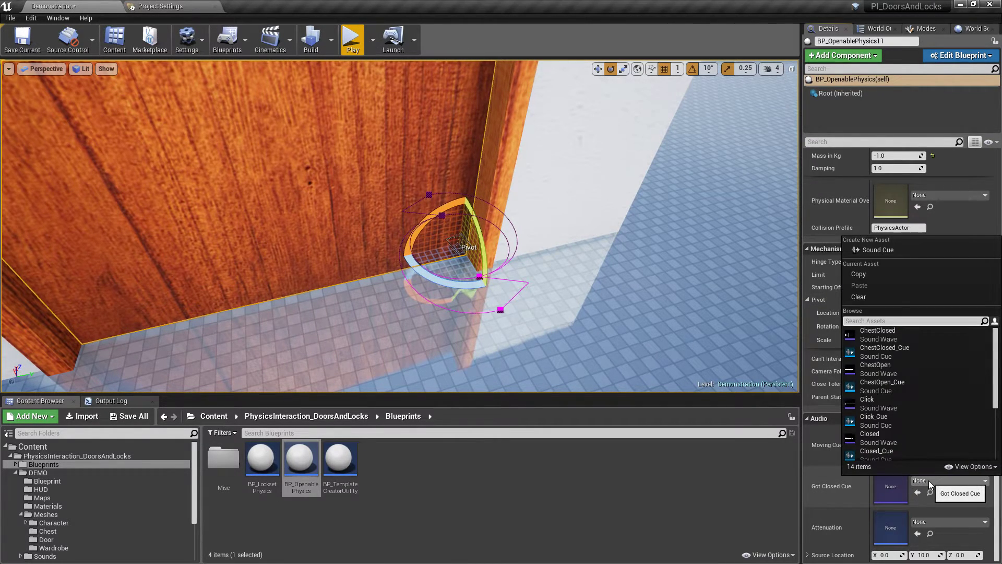
pyautogui.write('closed')
pyautogui.click(887, 371)
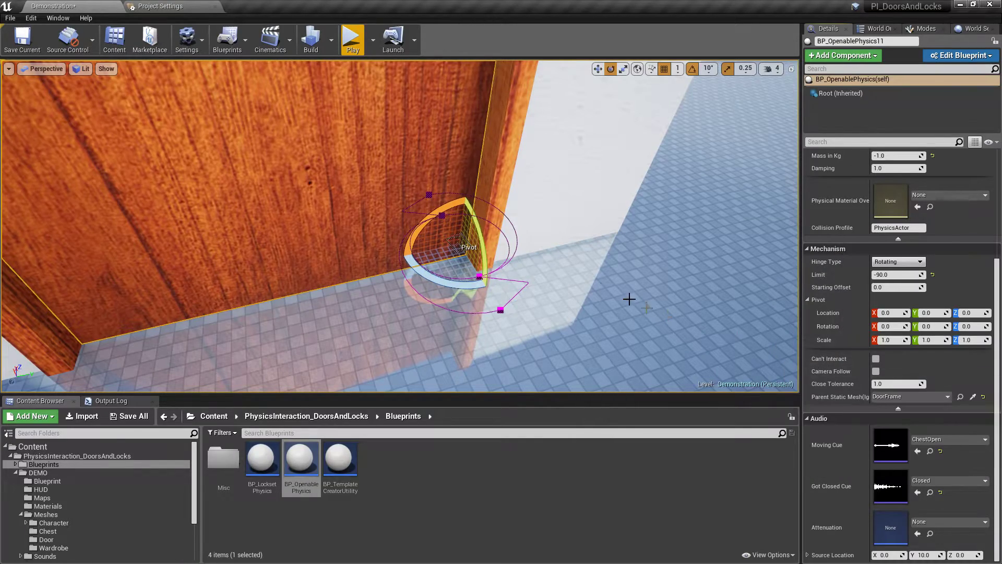
# Place a BP_LocksetPhysics actor on the new door and check that it is parented to the openable actor.
pyautogui.moveTo(571, 253); pyautogui.dragTo(543, 245, button='right')
pyautogui.moveTo(264, 462); pyautogui.dragTo(401, 141)
pyautogui.press('s')
pyautogui.moveTo(401, 141)
pyautogui.mouseDown(button='right')
pyautogui.moveTo(400, 120)
pyautogui.moveTo(404, 159)
pyautogui.mouseUp(button='right')
pyautogui.press('w')
pyautogui.click(876, 29)
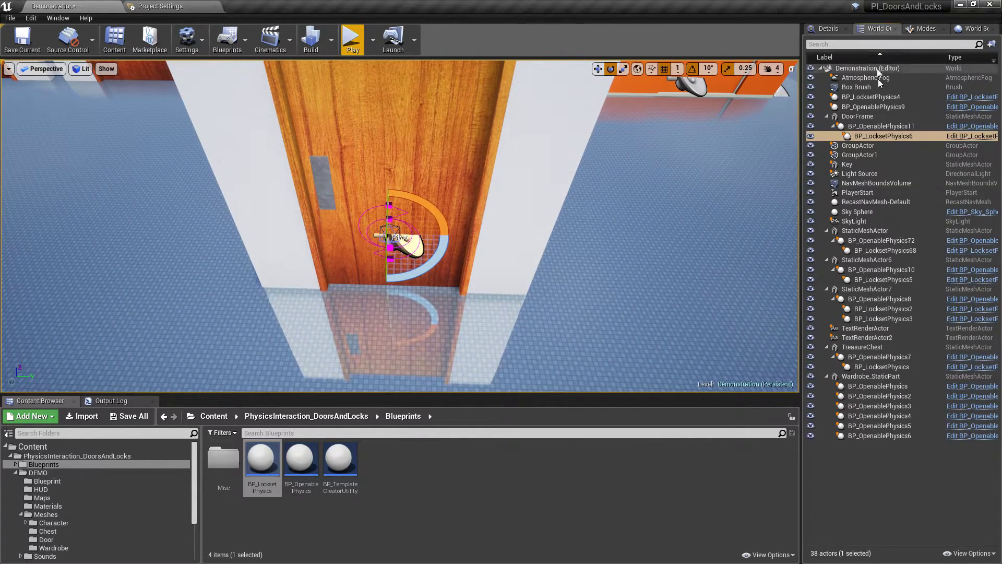
pyautogui.click(877, 125)
pyautogui.click(876, 134)
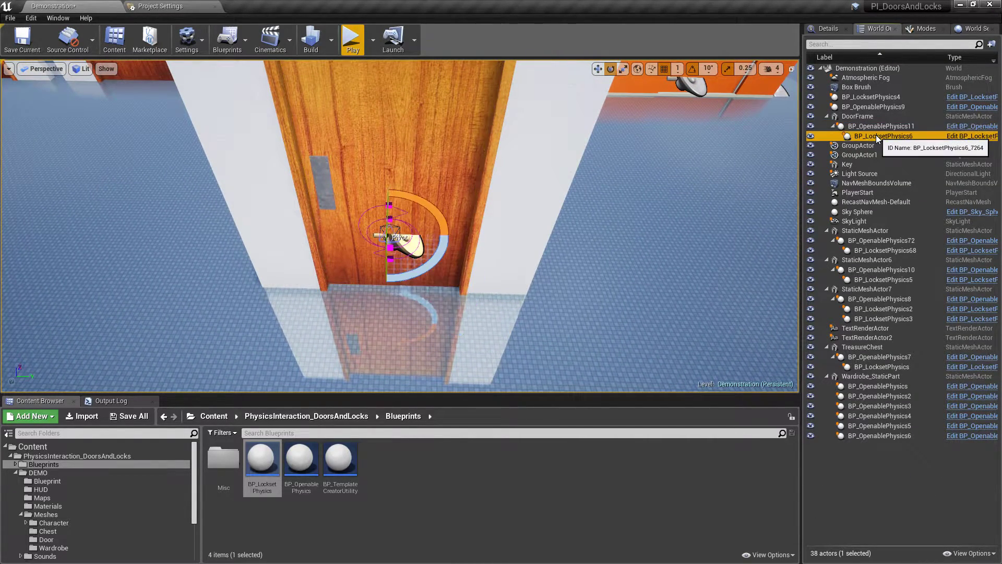
# Assign the Placeholder_Handle static mesh to the new lockset actor.
pyautogui.click(828, 29)
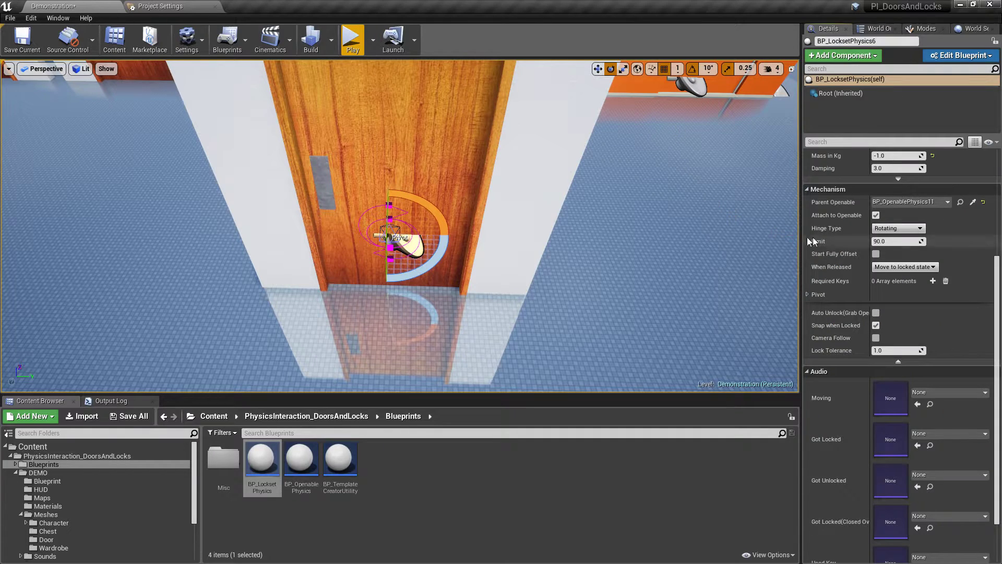
pyautogui.scroll(5, 867, 230)
pyautogui.click(922, 227)
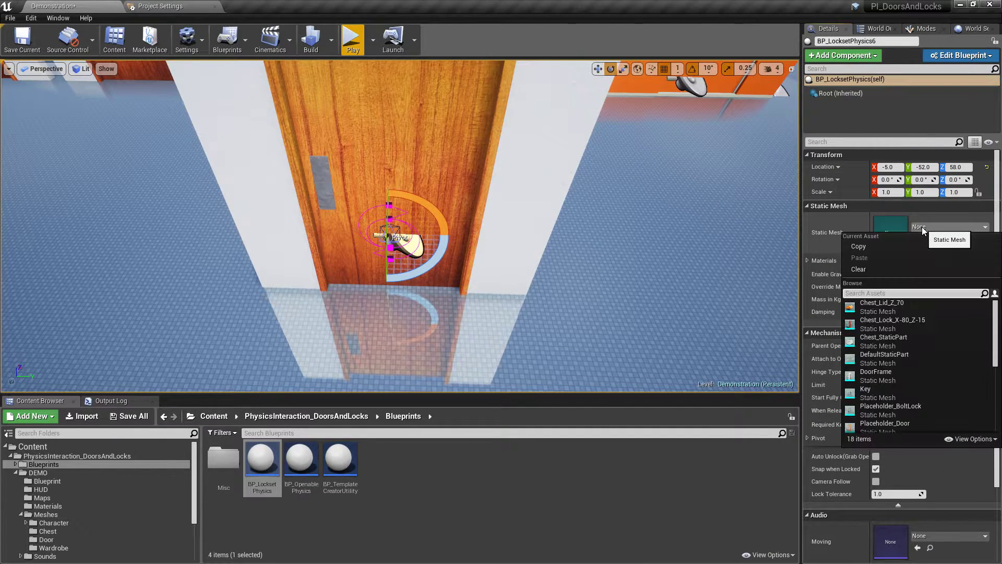
pyautogui.write('handle')
pyautogui.click(900, 309)
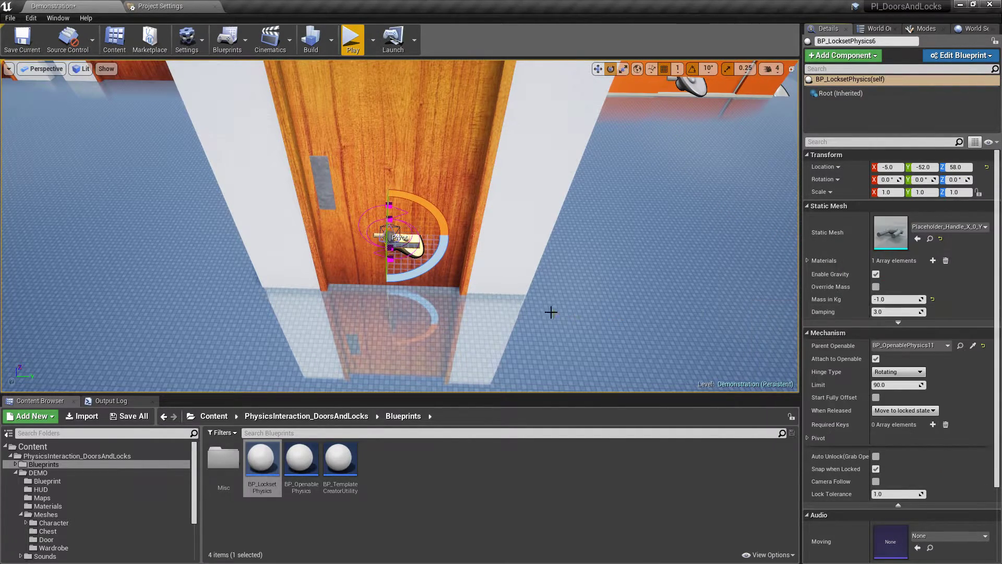
# Move the handle upward and sideways across the door toward its metal lock plate, and select the door.
pyautogui.moveTo(370, 268); pyautogui.dragTo(370, 268, button='right')
pyautogui.press('w')
pyautogui.press('w')
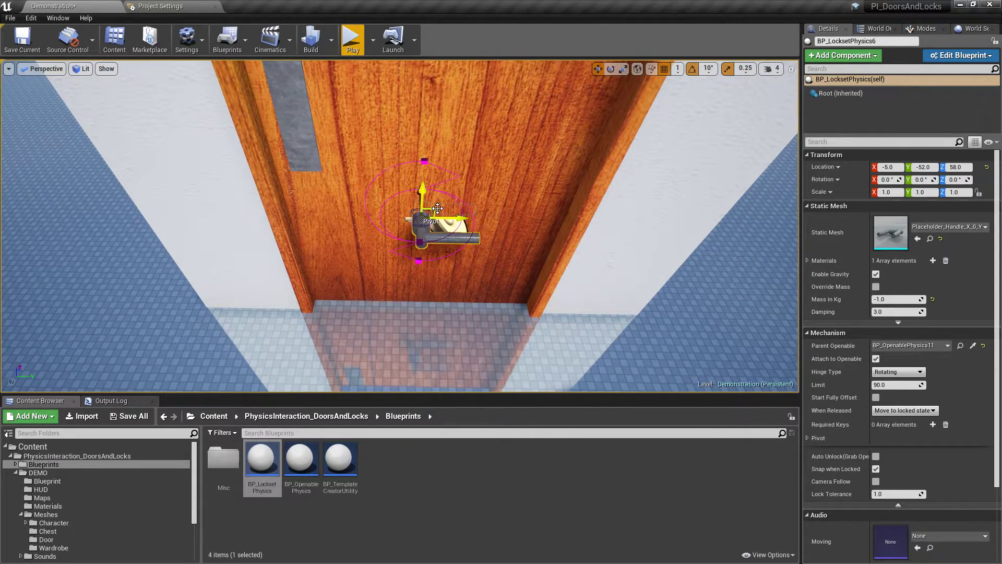
pyautogui.moveTo(438, 208); pyautogui.dragTo(413, 164)
pyautogui.click(481, 144)
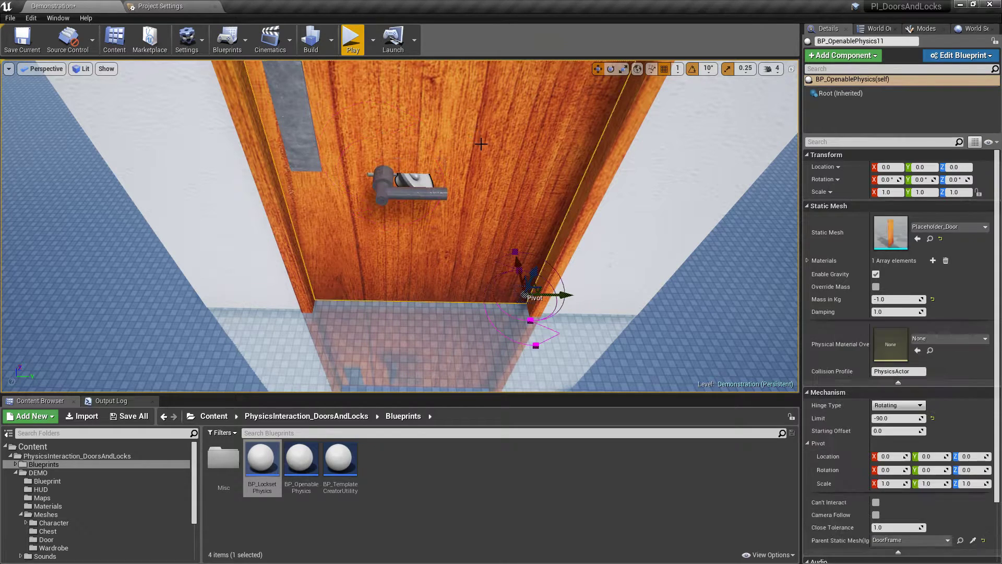
# Move the handle lockset onto the door's metal lock plate and set its location to X 0, Y -90, Z 100.
pyautogui.click(400, 180)
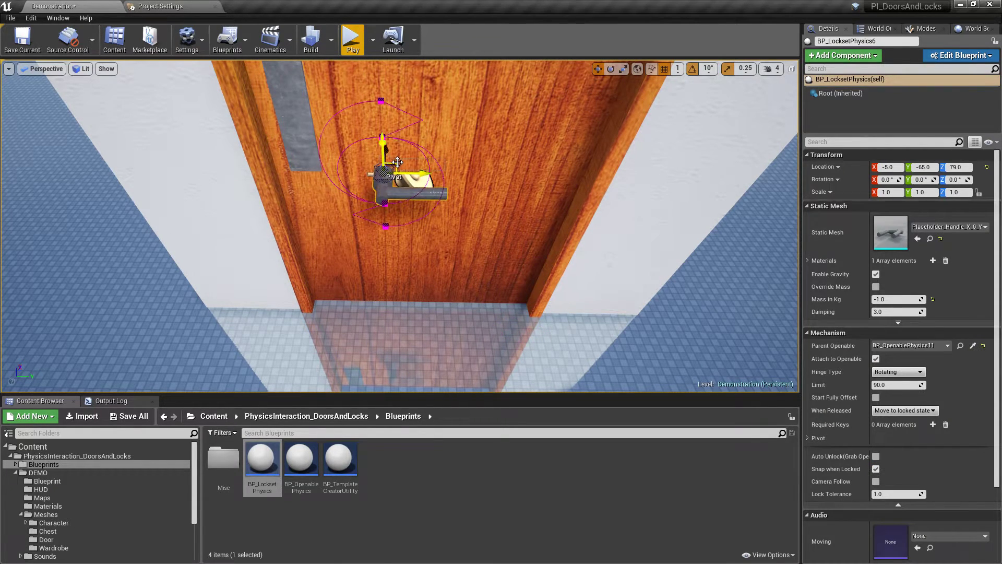
pyautogui.moveTo(397, 162); pyautogui.dragTo(316, 101)
pyautogui.moveTo(317, 101); pyautogui.dragTo(299, 79, button='right')
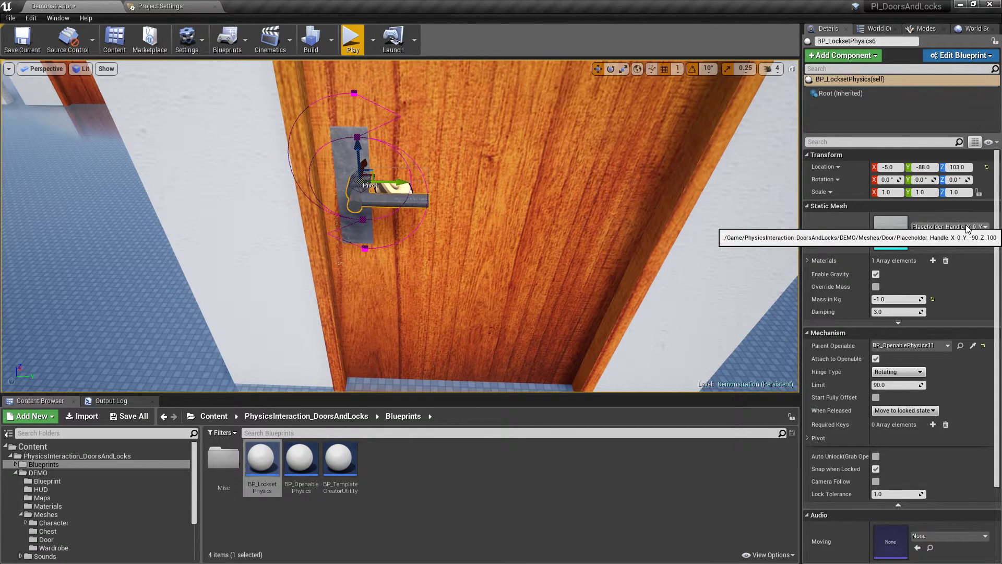
pyautogui.click(892, 167)
pyautogui.write('0')
pyautogui.press('Tab')
pyautogui.write('-90')
pyautogui.press('Tab')
pyautogui.write('100')
pyautogui.press('Return')
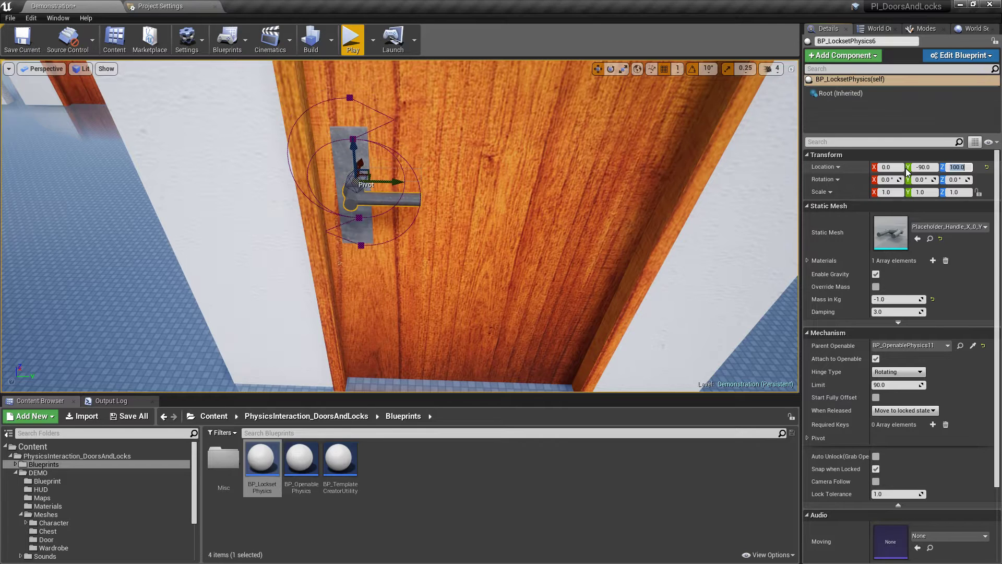
# Enable Auto Unlock on the handle lockset and set its Lock Tolerance to 30.
pyautogui.click(876, 457)
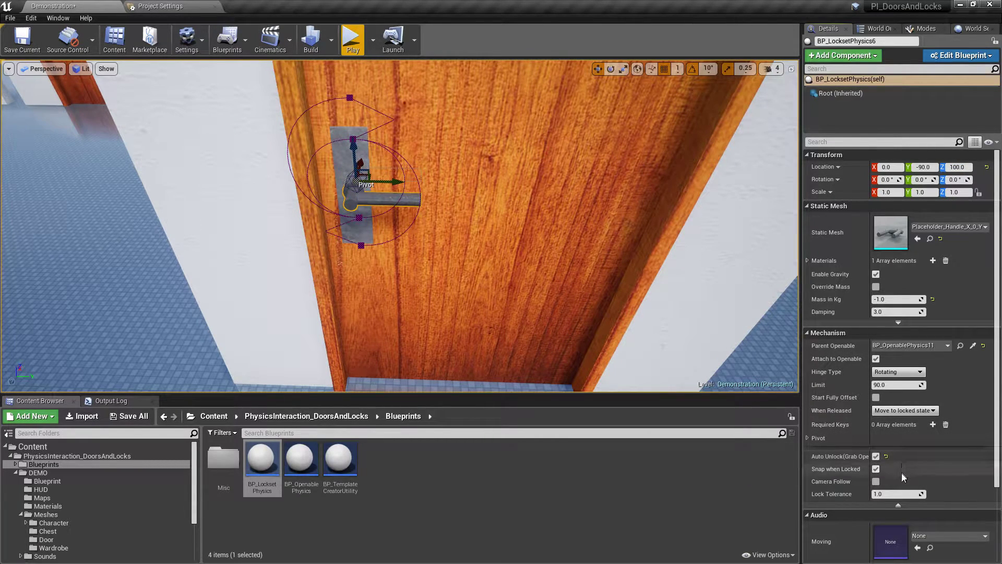
pyautogui.click(895, 494)
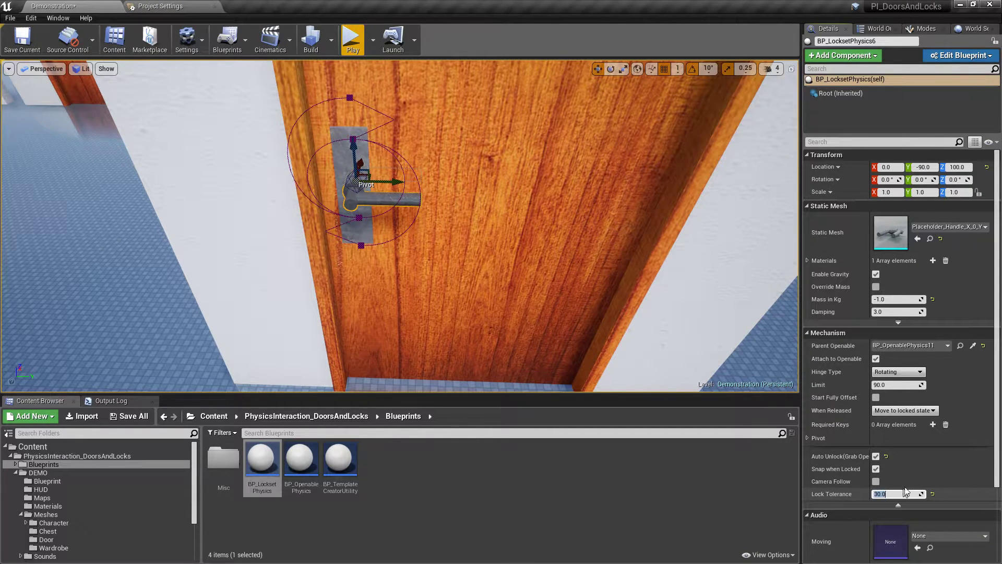
# Assign the Latch sound wave to the lockset's Got Unlocked audio and the Click sound to its closed-state Got Locked audio.
pyautogui.scroll(-5, 826, 432)
pyautogui.scroll(-1, 823, 427)
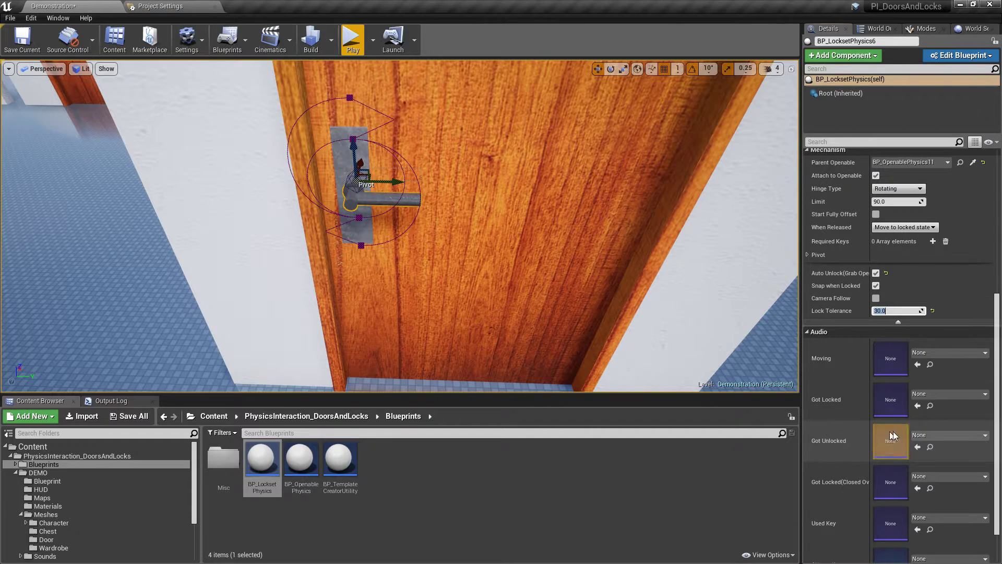
pyautogui.click(928, 436)
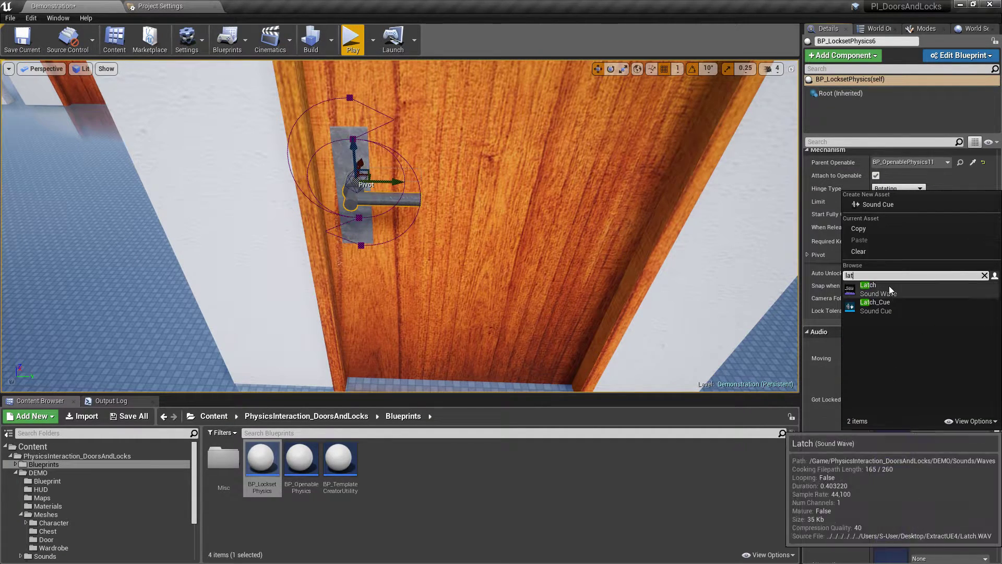
pyautogui.click(889, 286)
pyautogui.click(933, 477)
pyautogui.write('click')
pyautogui.click(886, 329)
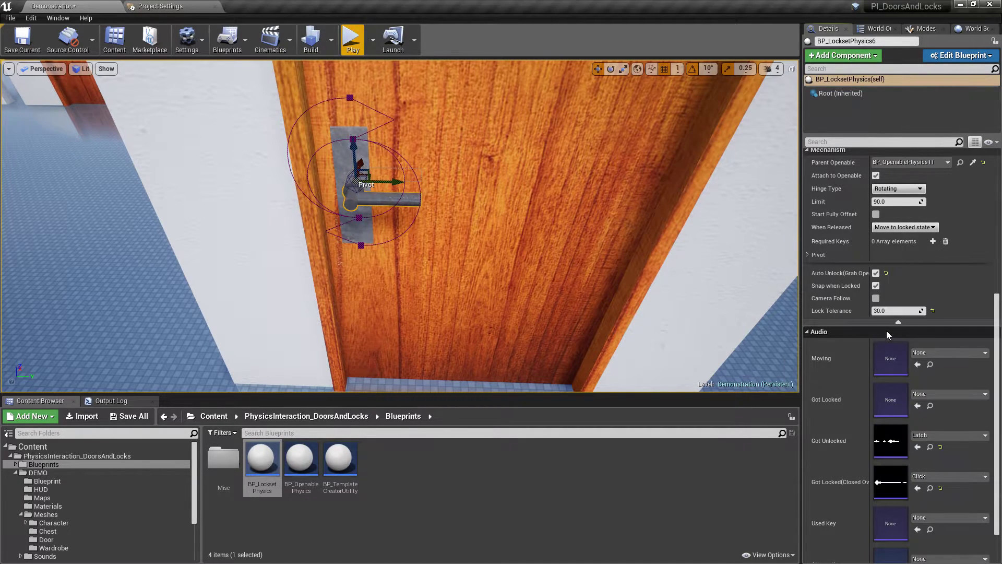
# Play the level, walk to the new door and test opening it.
pyautogui.moveTo(673, 309); pyautogui.dragTo(673, 295, button='right')
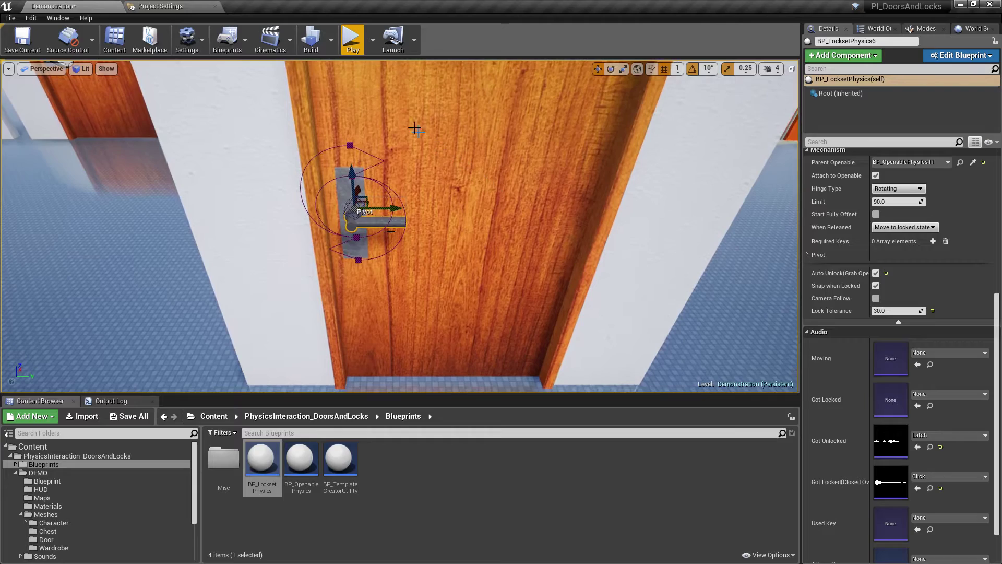
pyautogui.click(352, 39)
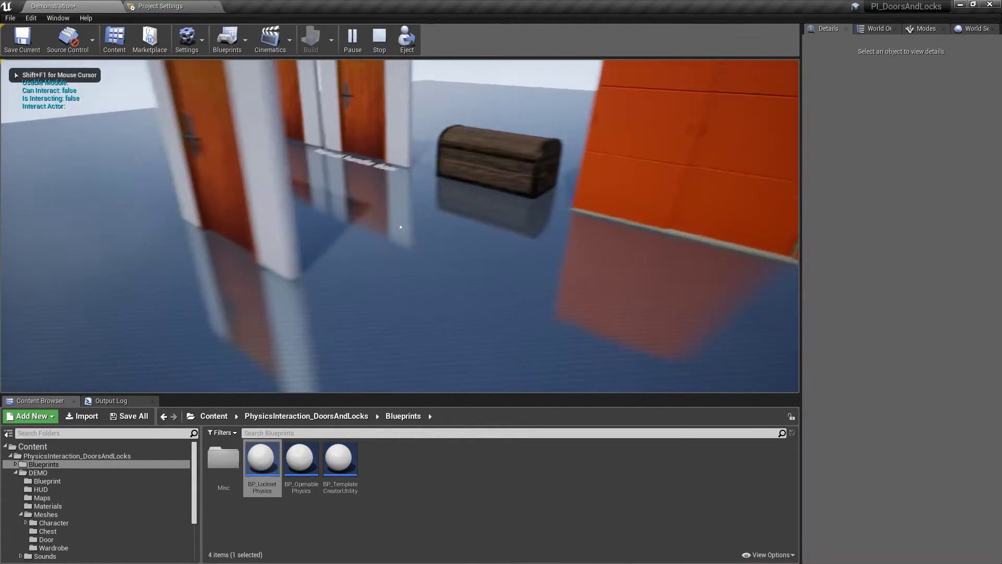
pyautogui.press('w')
pyautogui.click(400, 227)
pyautogui.moveTo(401, 227)
pyautogui.mouseDown()
pyautogui.moveTo(400, 308)
pyautogui.moveTo(401, 227)
pyautogui.mouseUp()
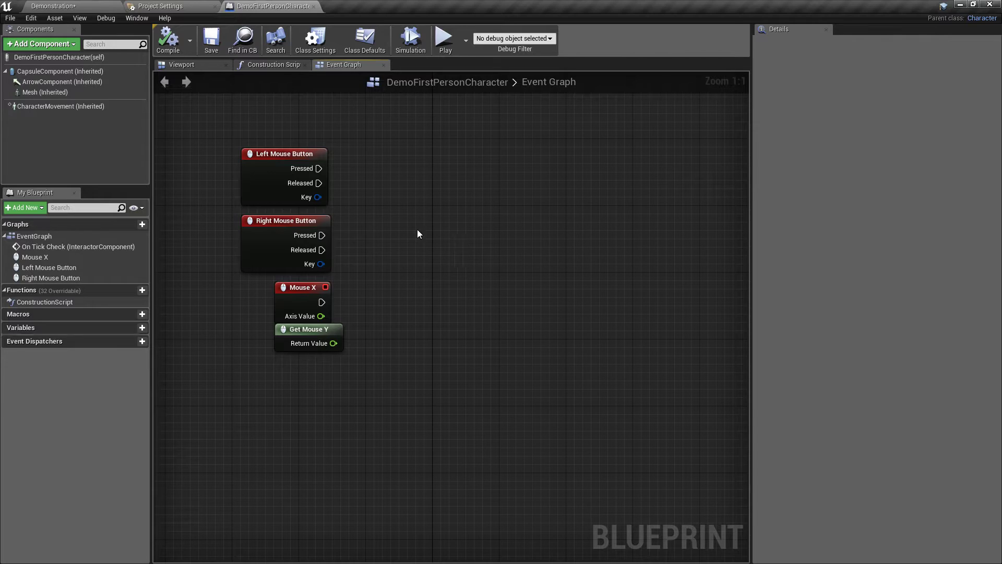
# Add an Interactor Component and an Interaction Module Physics Doors And Locks component to the DemoFirstPersonCharacter blueprint and review their properties.
pyautogui.click(75, 48)
pyautogui.write('interact')
pyautogui.click(65, 82)
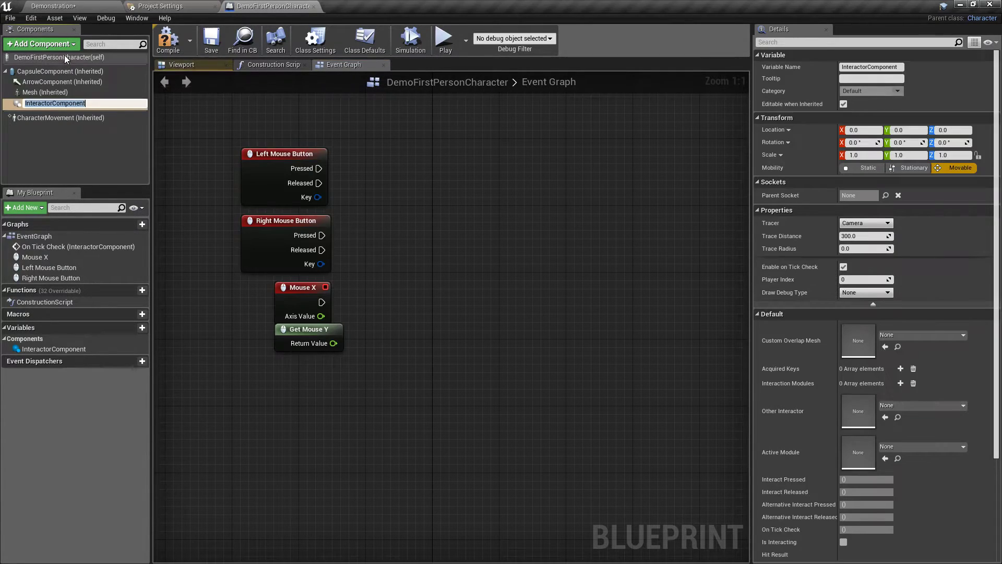
pyautogui.click(65, 45)
pyautogui.write('interact')
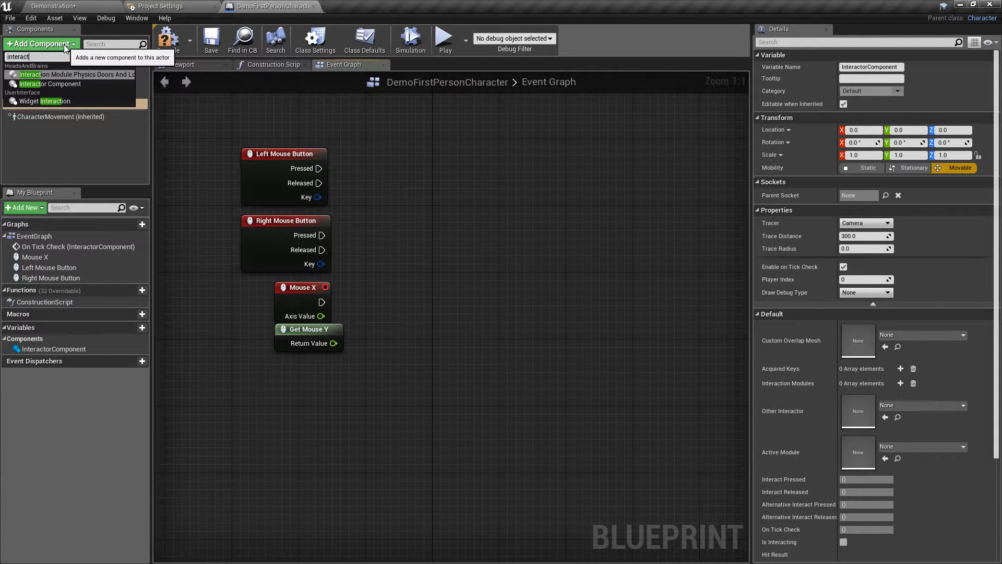
pyautogui.click(73, 74)
pyautogui.click(86, 76)
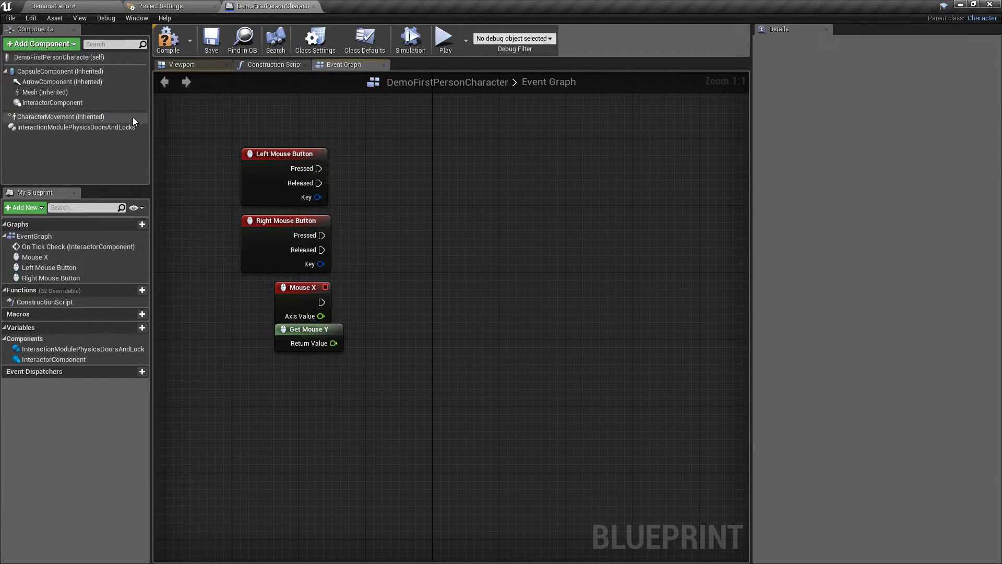
pyautogui.click(93, 106)
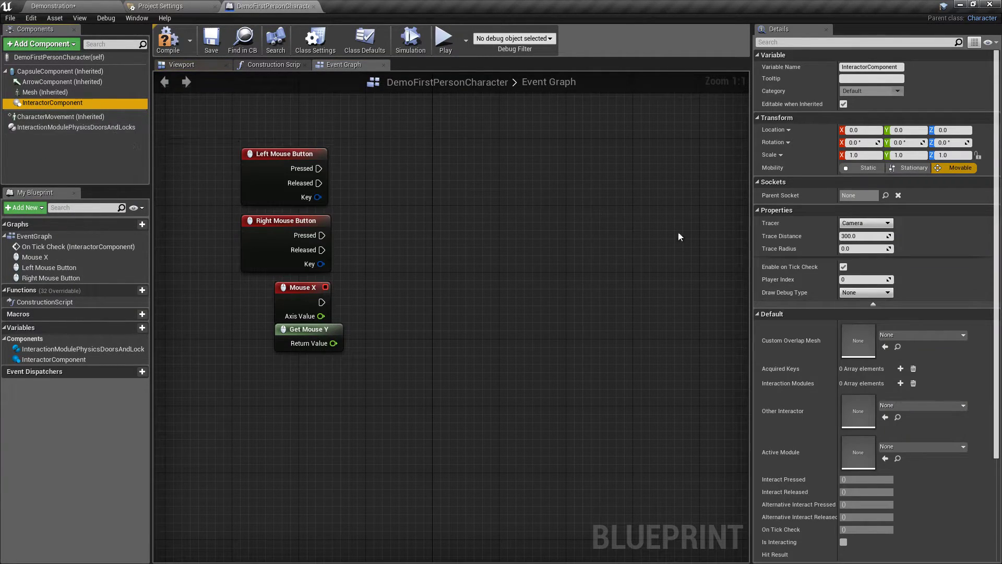
pyautogui.click(112, 128)
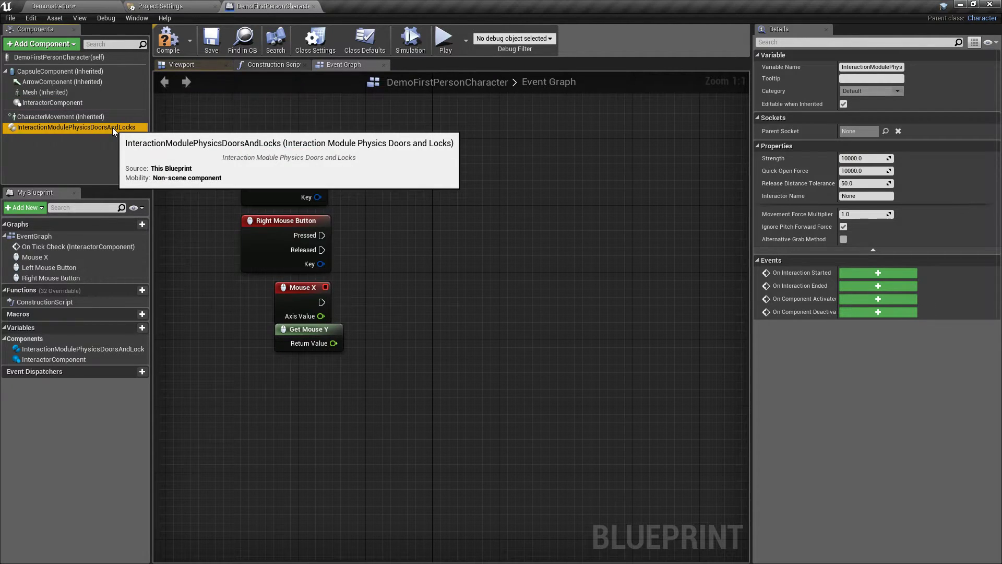
# Add an Interactor Component reference to the event graph and connect it to a new Interaction Event Macro node.
pyautogui.moveTo(75, 104); pyautogui.dragTo(384, 161)
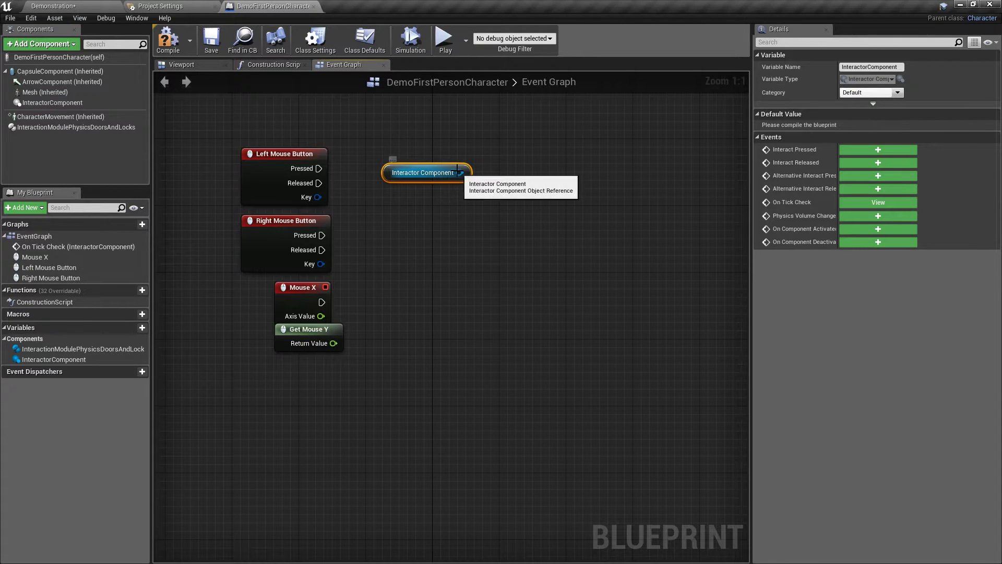
pyautogui.moveTo(459, 172); pyautogui.dragTo(484, 178)
pyautogui.write('event')
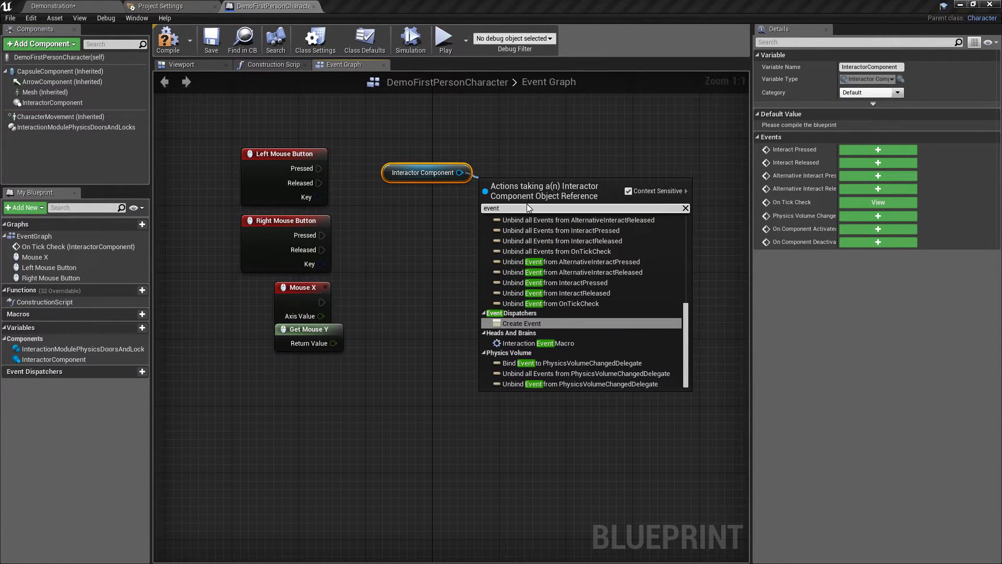
pyautogui.click(564, 342)
pyautogui.moveTo(552, 225); pyautogui.dragTo(571, 199)
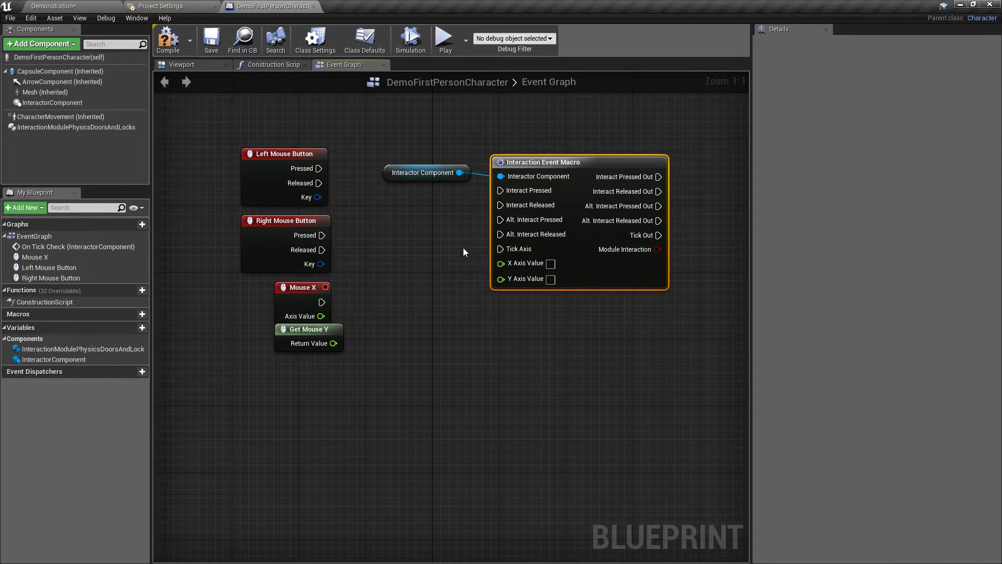
# Wire the left and right mouse button events and the Mouse X and Mouse Y values into the Interaction Event Macro's matching inputs.
pyautogui.moveTo(316, 168)
pyautogui.mouseDown()
pyautogui.moveTo(500, 191)
pyautogui.moveTo(390, 201)
pyautogui.moveTo(314, 184)
pyautogui.mouseUp()
pyautogui.moveTo(319, 235)
pyautogui.mouseDown()
pyautogui.moveTo(505, 221)
pyautogui.moveTo(322, 249)
pyautogui.mouseUp()
pyautogui.moveTo(320, 301); pyautogui.dragTo(500, 249)
pyautogui.moveTo(500, 263)
pyautogui.mouseDown()
pyautogui.moveTo(320, 317)
pyautogui.moveTo(478, 310)
pyautogui.moveTo(513, 278)
pyautogui.mouseUp()
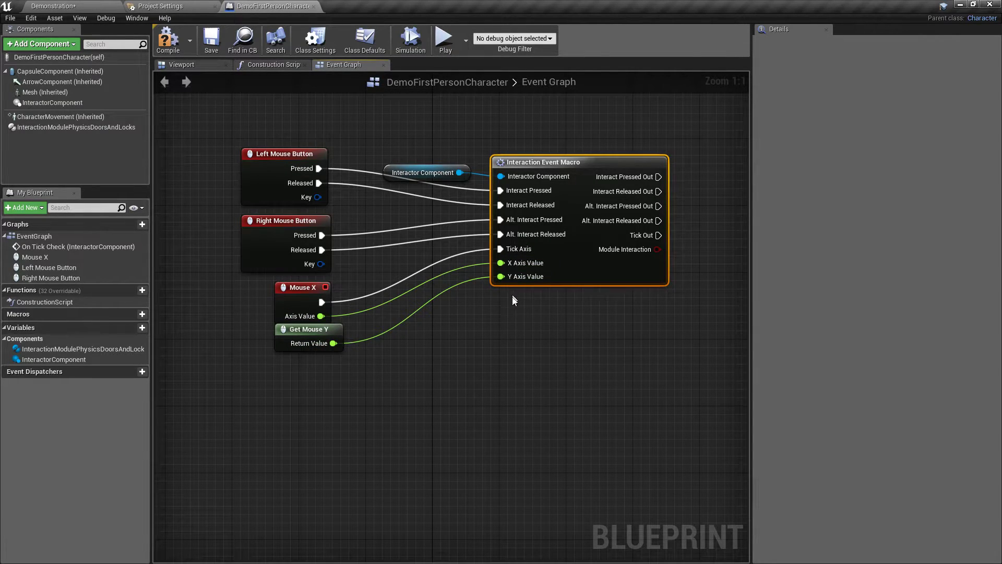
pyautogui.click(494, 362)
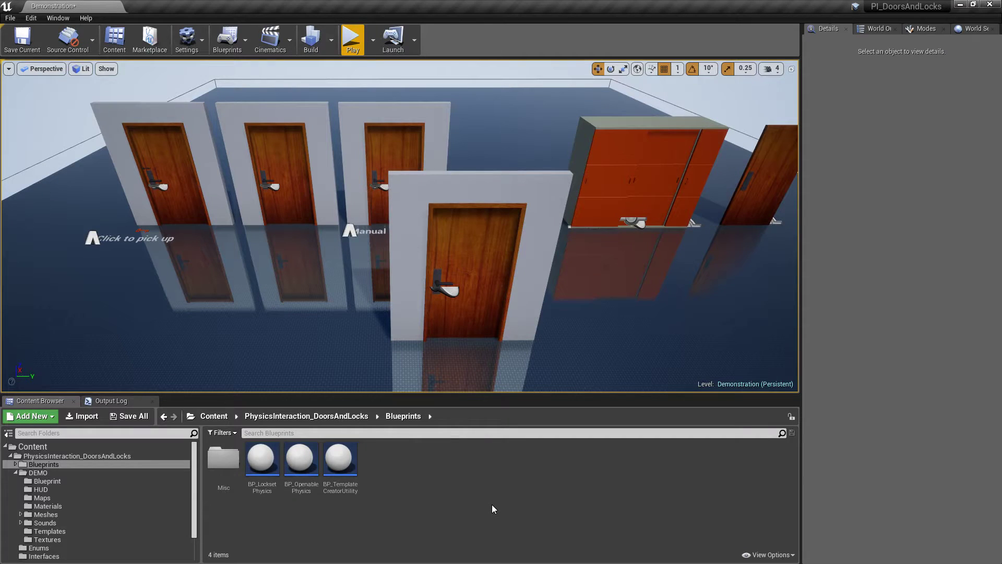
pyautogui.click(341, 462)
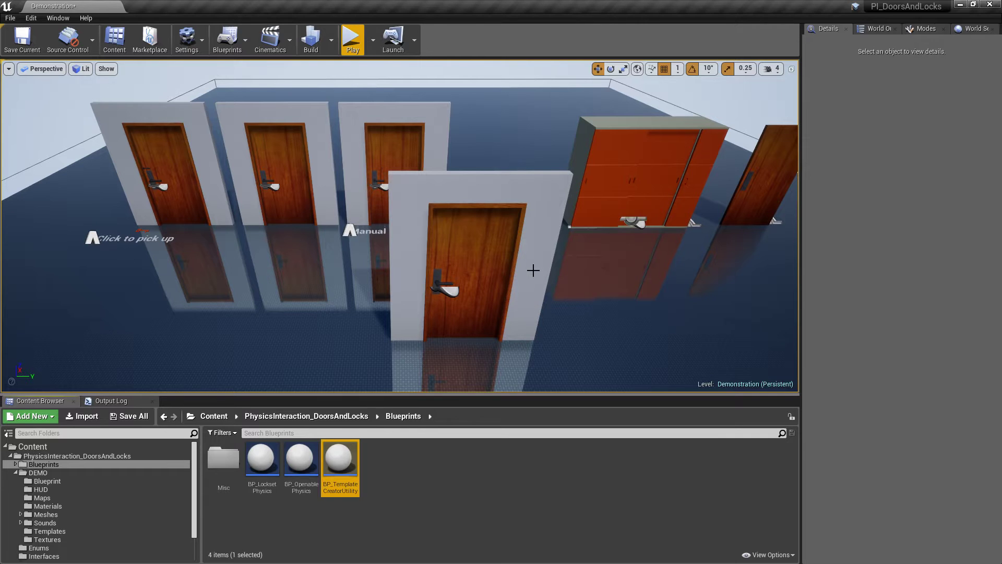
pyautogui.click(533, 270)
pyautogui.click(468, 277)
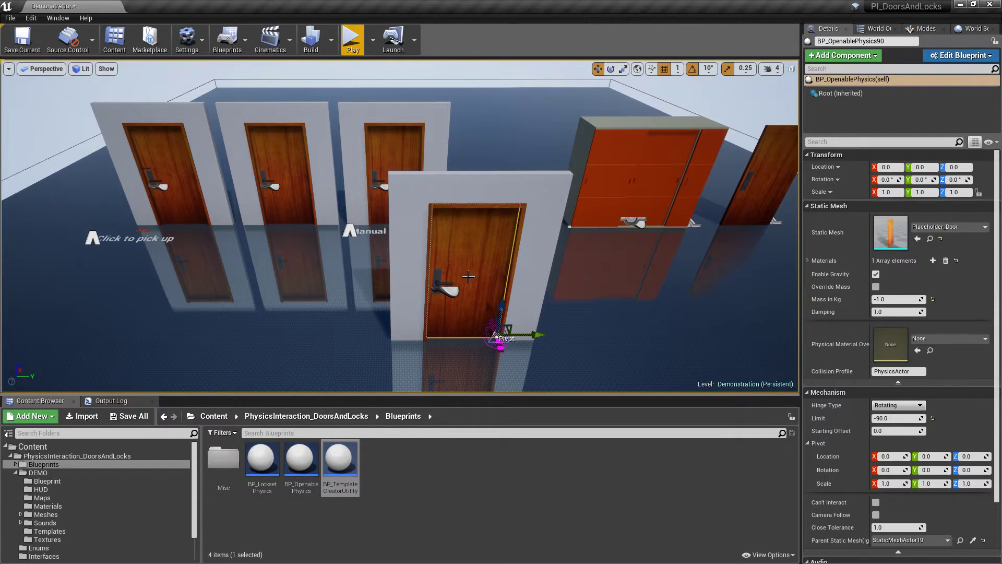
pyautogui.press('Escape')
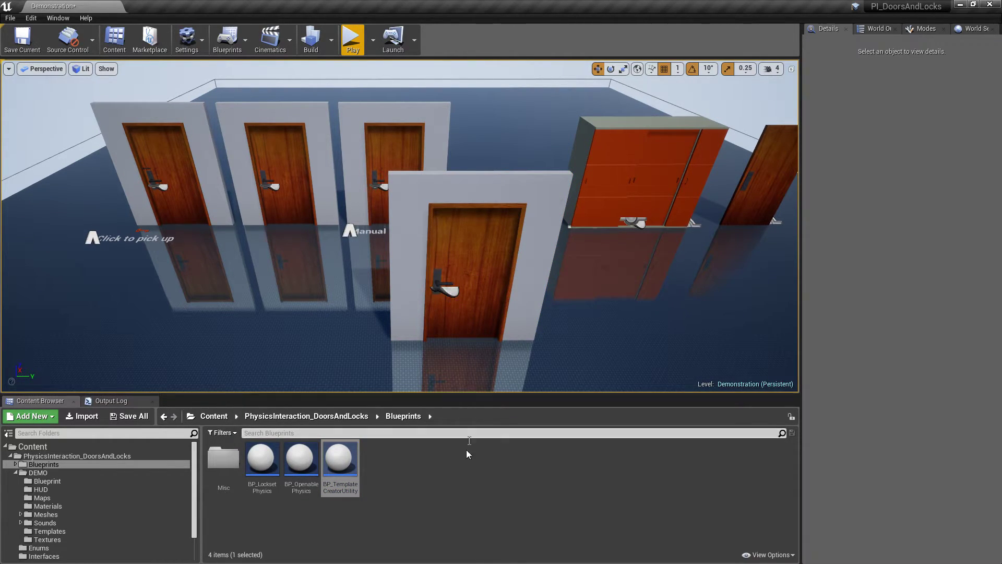
# Place the Wardrobe template from the DEMO Templates folder beside the framed door and spawn its actors from the template.
pyautogui.click(82, 530)
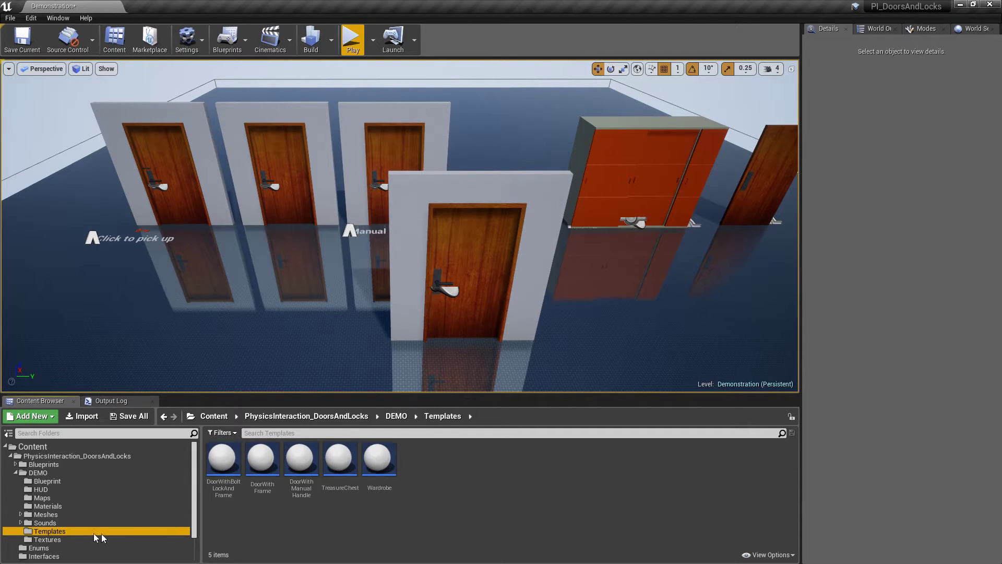
pyautogui.moveTo(378, 464); pyautogui.dragTo(191, 316)
pyautogui.click(823, 219)
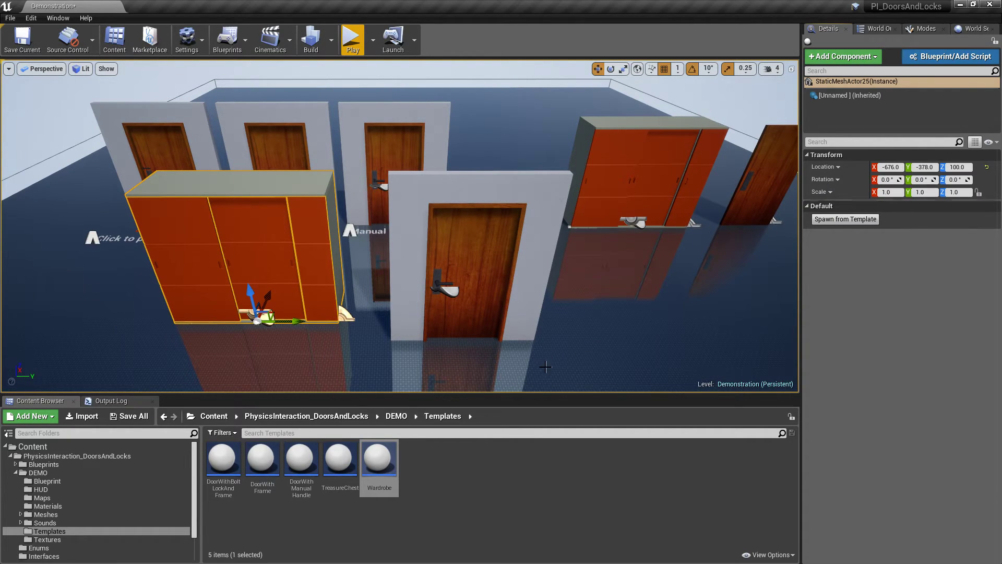
pyautogui.moveTo(550, 354); pyautogui.dragTo(549, 362, button='right')
pyautogui.press('d')
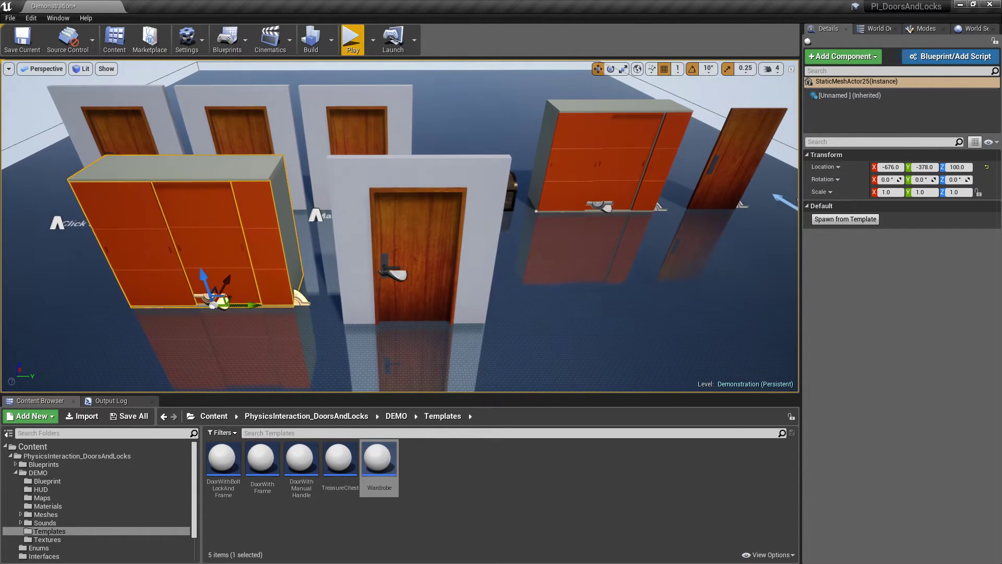
pyautogui.click(502, 471)
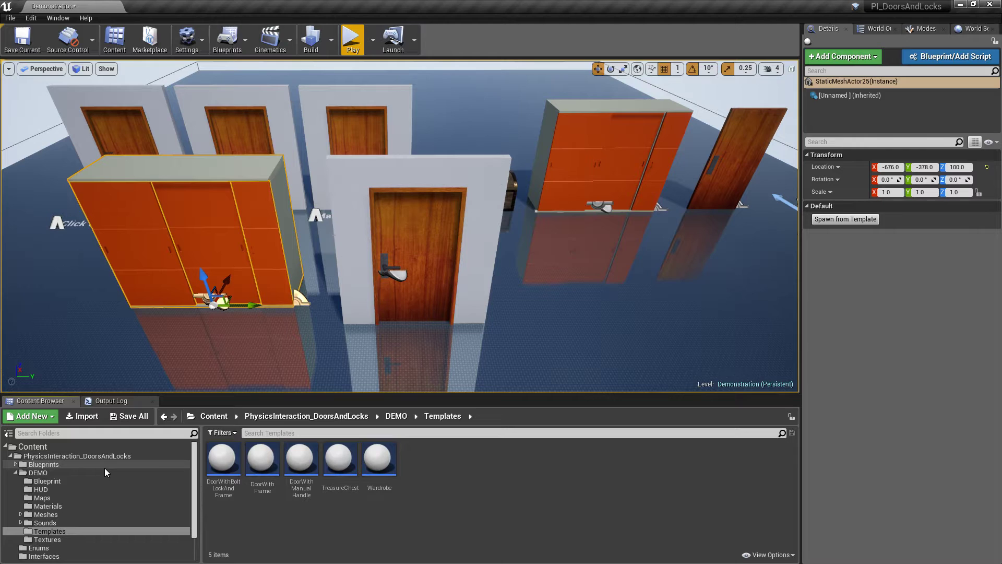
# Browse the DEMO Blueprint folder and open the DemoExplosivePhysicsForce blueprint for inspection.
pyautogui.click(104, 482)
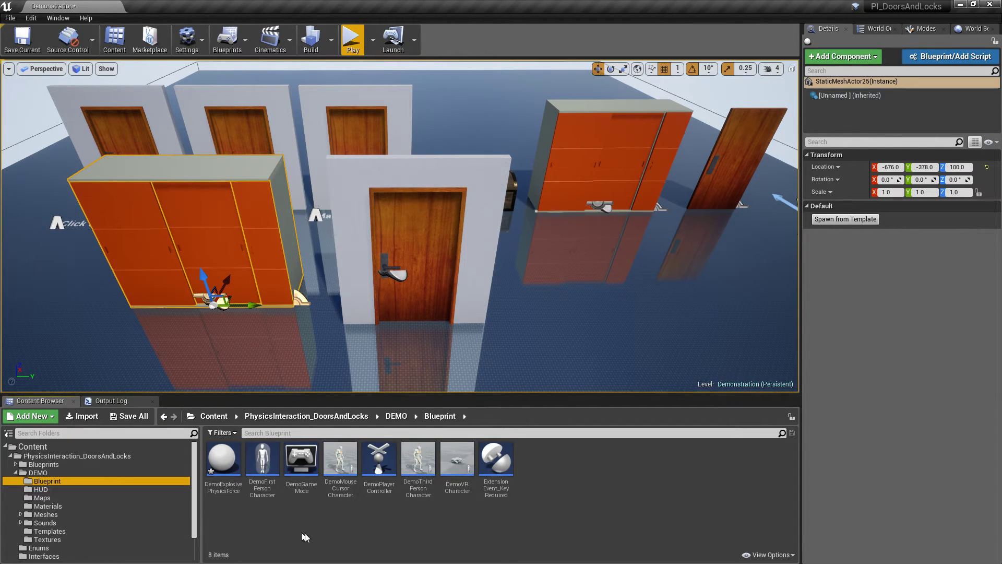
pyautogui.click(339, 543)
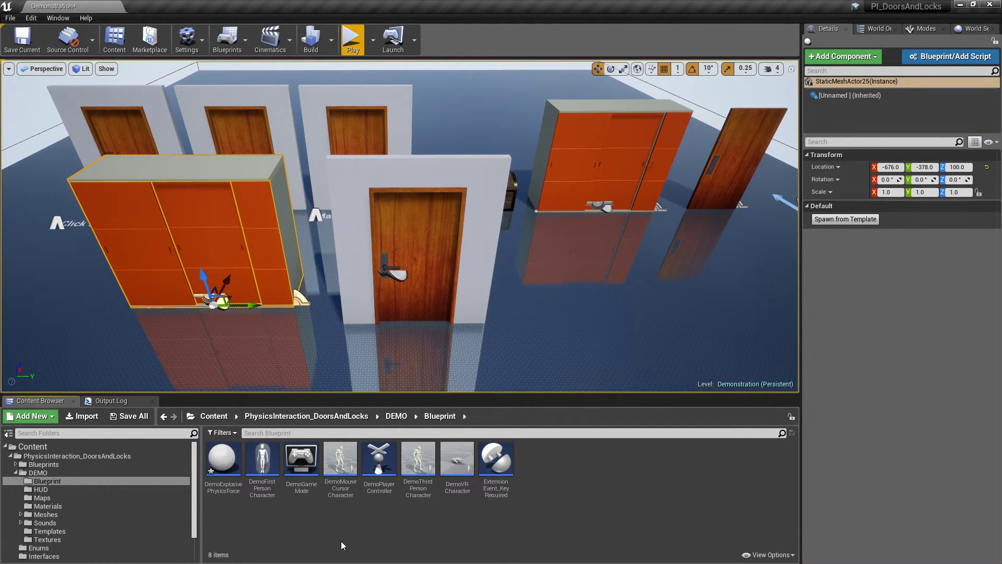
pyautogui.press('Escape')
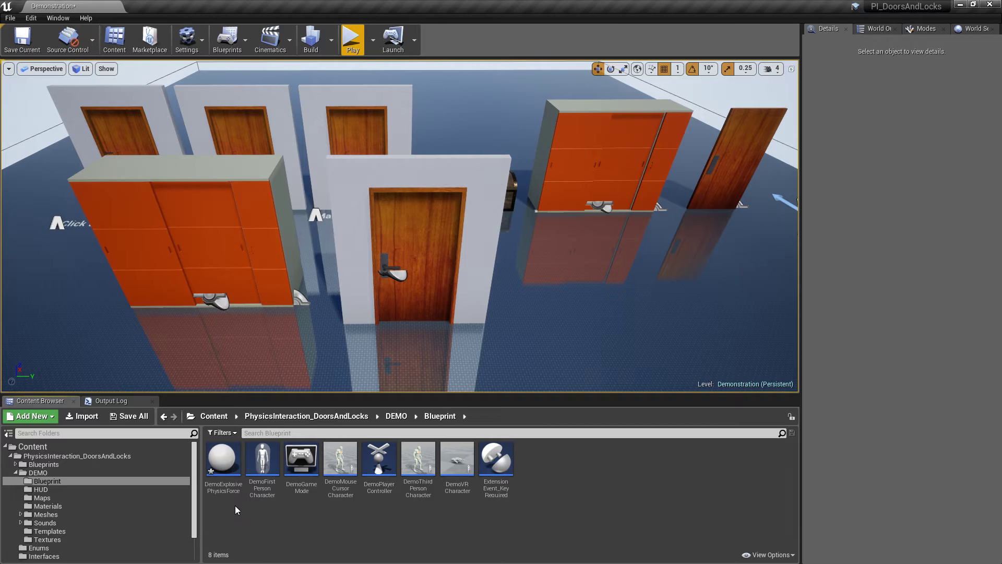
pyautogui.doubleClick(229, 474)
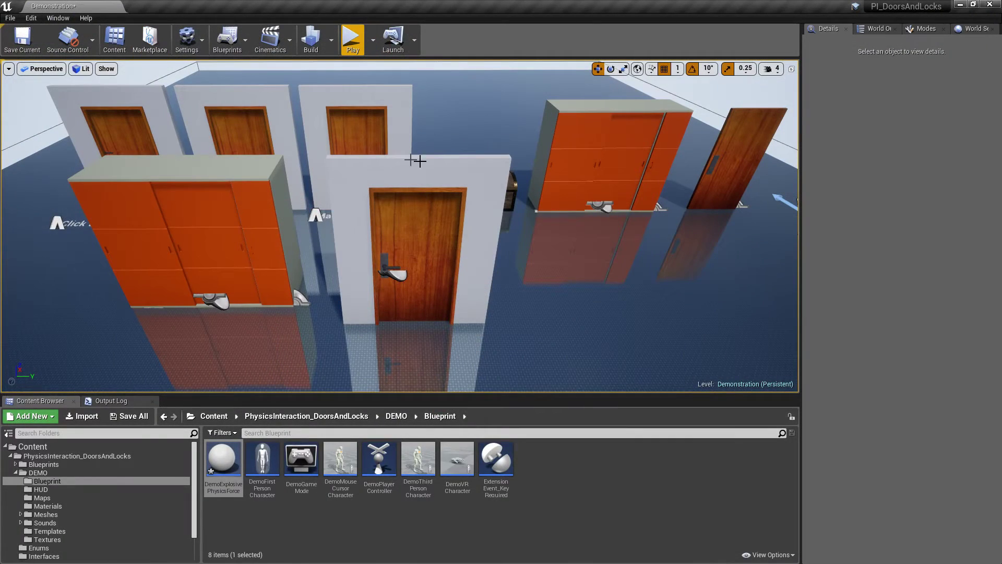
# Place a DemoExplosivePhysicsForce actor by the framed door and start picking the Extension Parent for its ExtensionEventComponent.
pyautogui.moveTo(417, 162); pyautogui.dragTo(417, 161, button='right')
pyautogui.moveTo(463, 320); pyautogui.dragTo(463, 320, button='right')
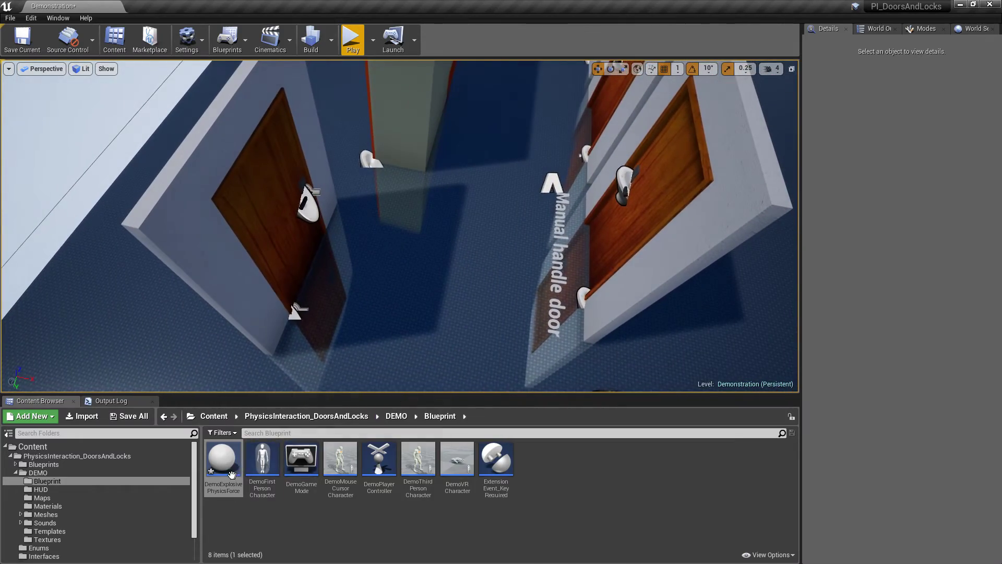
pyautogui.moveTo(228, 472); pyautogui.dragTo(324, 275)
pyautogui.moveTo(324, 274); pyautogui.dragTo(324, 274, button='right')
pyautogui.click(882, 118)
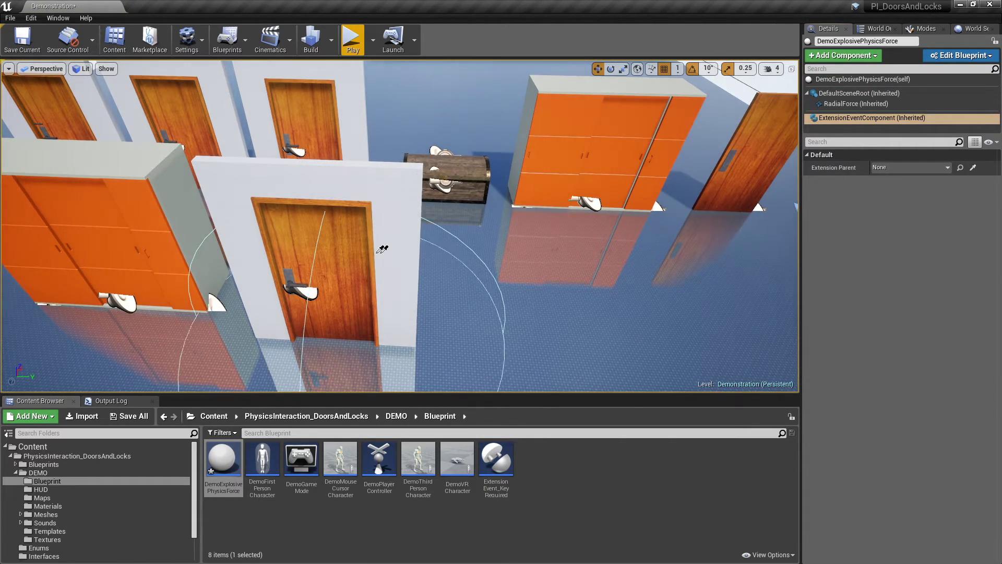
# Play-test the level by opening the framed door to trigger the explosive force, and end the play session.
pyautogui.hotkey('alt', 'p')
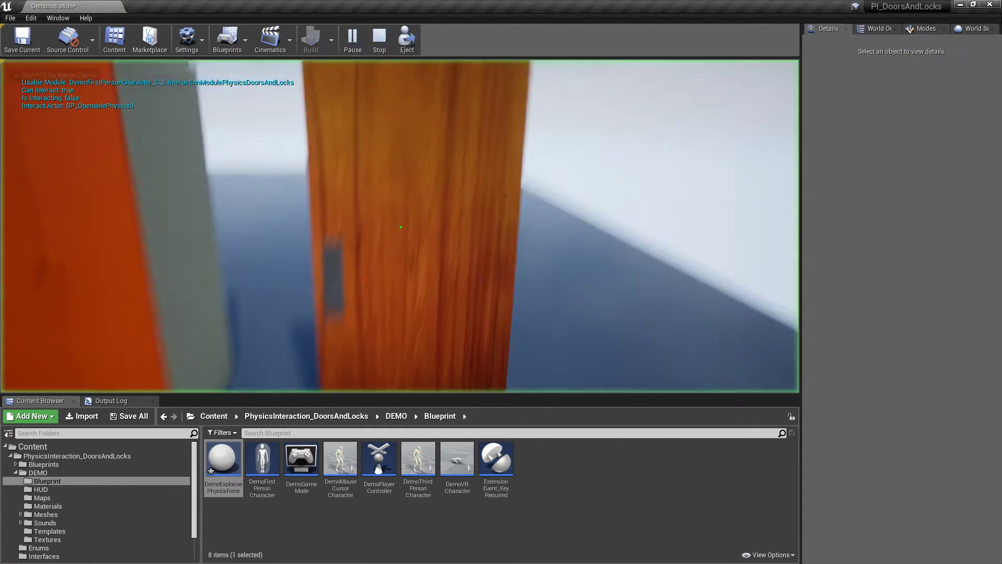
pyautogui.press('w')
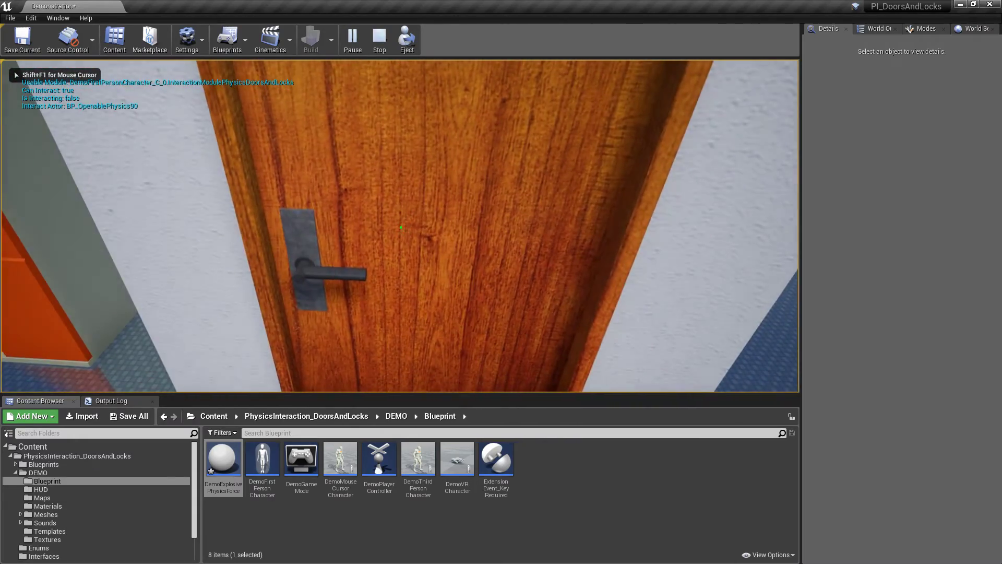
pyautogui.click(400, 227)
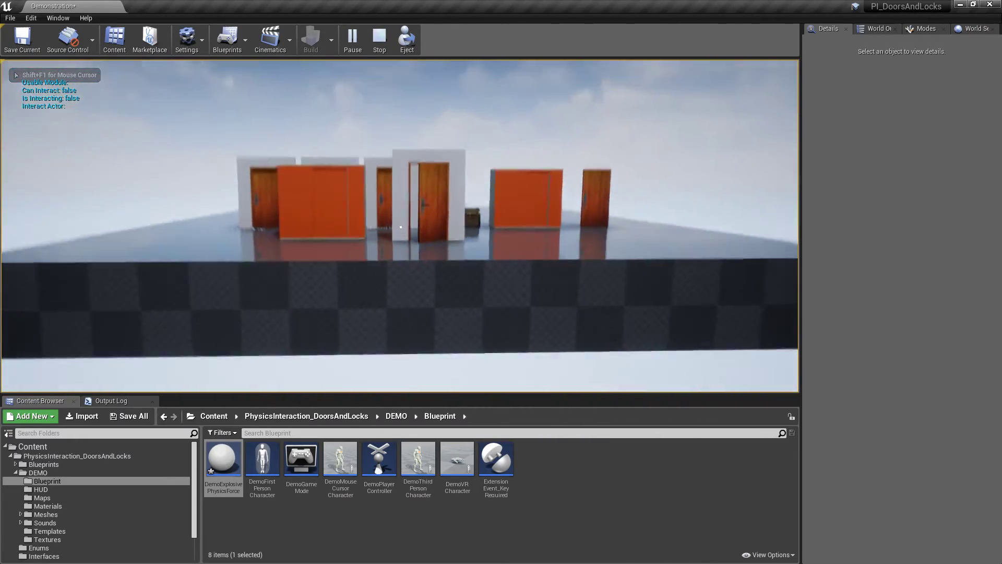
pyautogui.press('Escape')
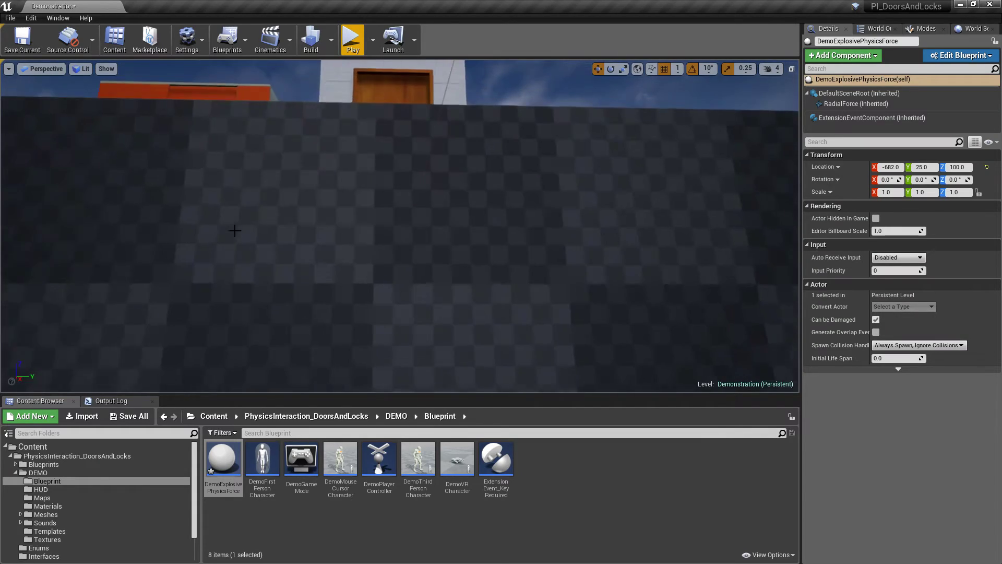
# Inspect the event graph of the ExtensionEvent_KeyRequiredMessage blueprint and close it.
pyautogui.press('s')
pyautogui.moveTo(267, 245); pyautogui.dragTo(268, 282, button='right')
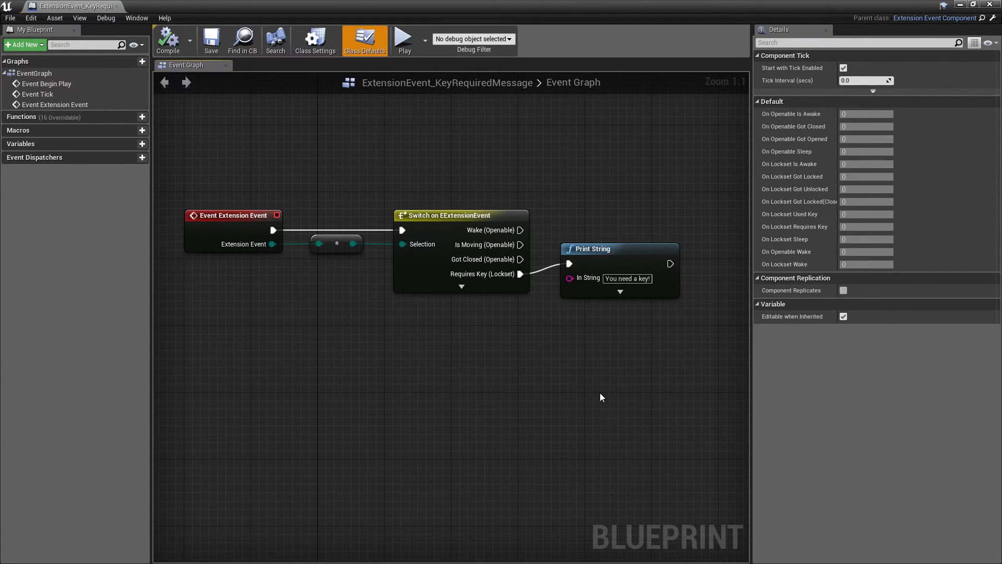
pyautogui.middleClick(71, 6)
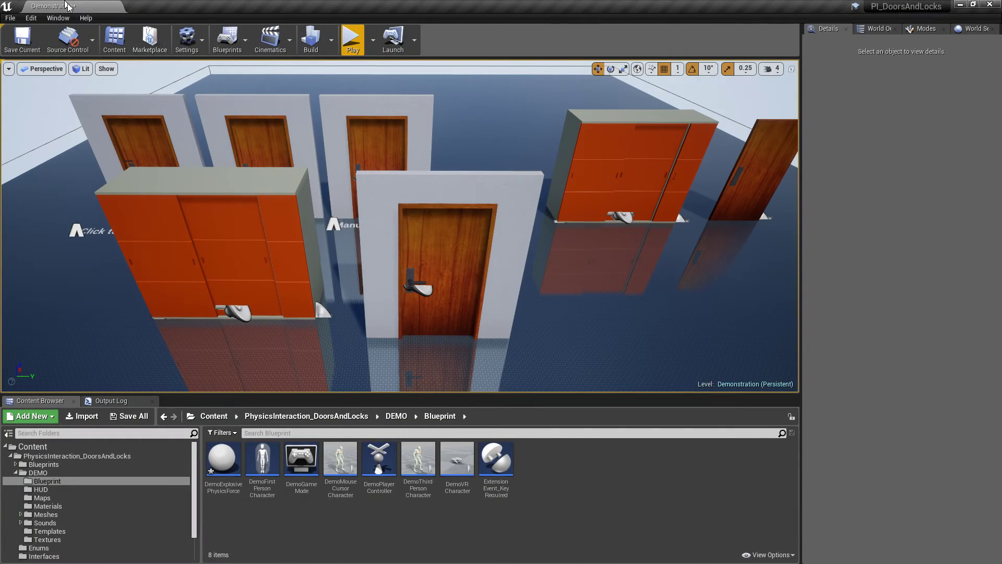
# Select the framed door's handle lockset and add the level's Key actor to its Required Keys.
pyautogui.click(432, 296)
pyautogui.click(428, 292)
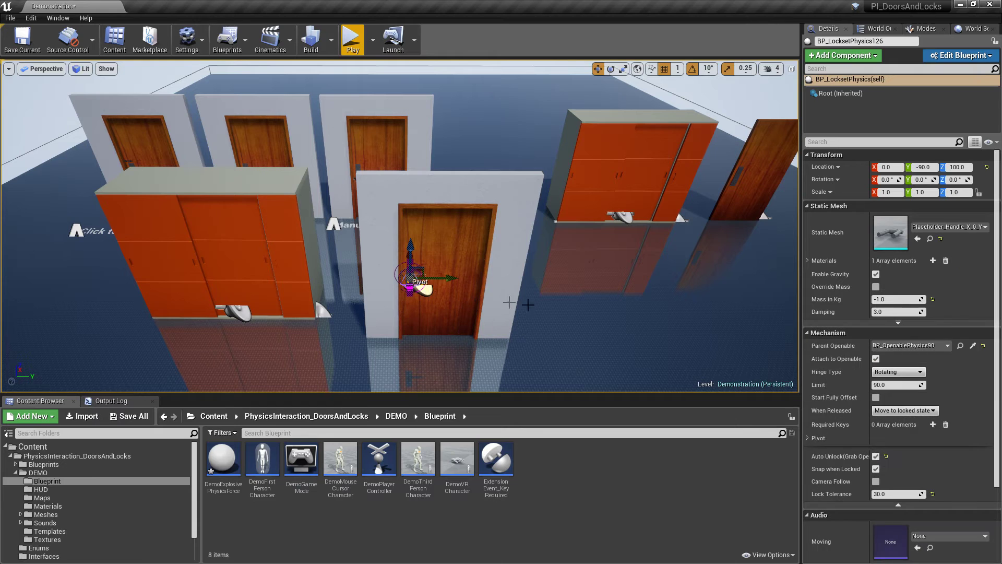
pyautogui.click(932, 425)
pyautogui.click(963, 439)
pyautogui.press('w')
pyautogui.moveTo(351, 275)
pyautogui.mouseDown(button='right')
pyautogui.moveTo(352, 224)
pyautogui.moveTo(352, 272)
pyautogui.moveTo(339, 273)
pyautogui.mouseUp(button='right')
pyautogui.press('s')
pyautogui.press('s')
pyautogui.moveTo(359, 233); pyautogui.dragTo(389, 223, button='right')
# Add an Extension Event Key Required Message component to the framed door's handle lockset.
pyautogui.click(854, 58)
pyautogui.write('ext')
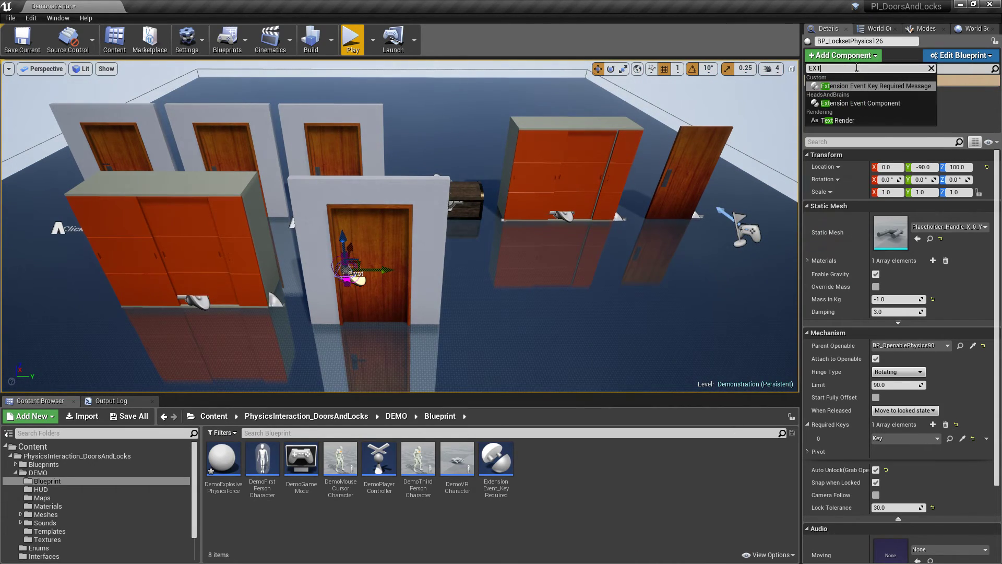
pyautogui.click(858, 87)
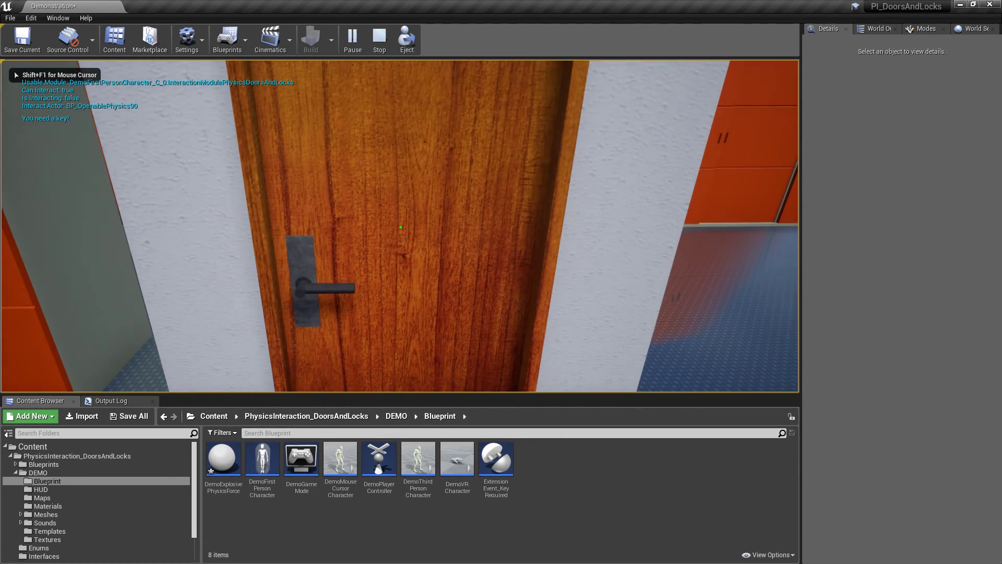
# In a play session, try to open the locked framed door without the key to test the extension event.
pyautogui.click(401, 227)
pyautogui.press('w')
pyautogui.click(401, 227)
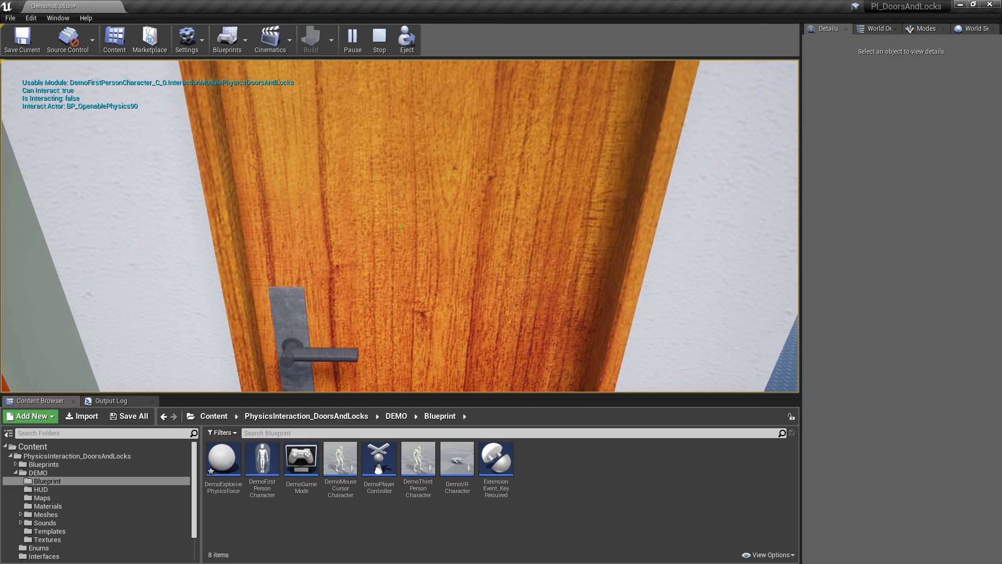
# Pick up the orange key from the floor and use it to open the framed door in the play session.
pyautogui.press('w')
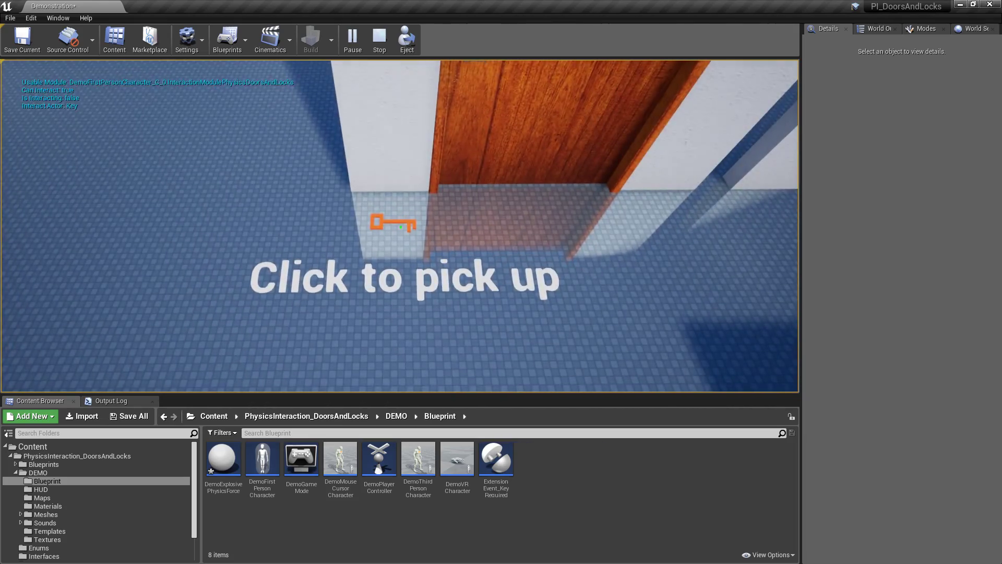
pyautogui.click(401, 227)
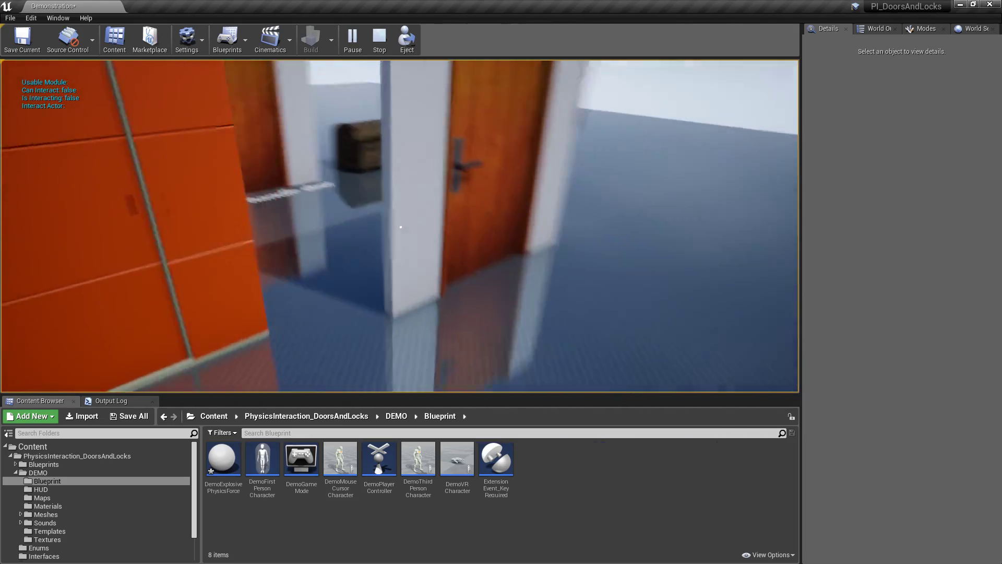
pyautogui.press('w')
pyautogui.click(401, 227)
pyautogui.press('s')
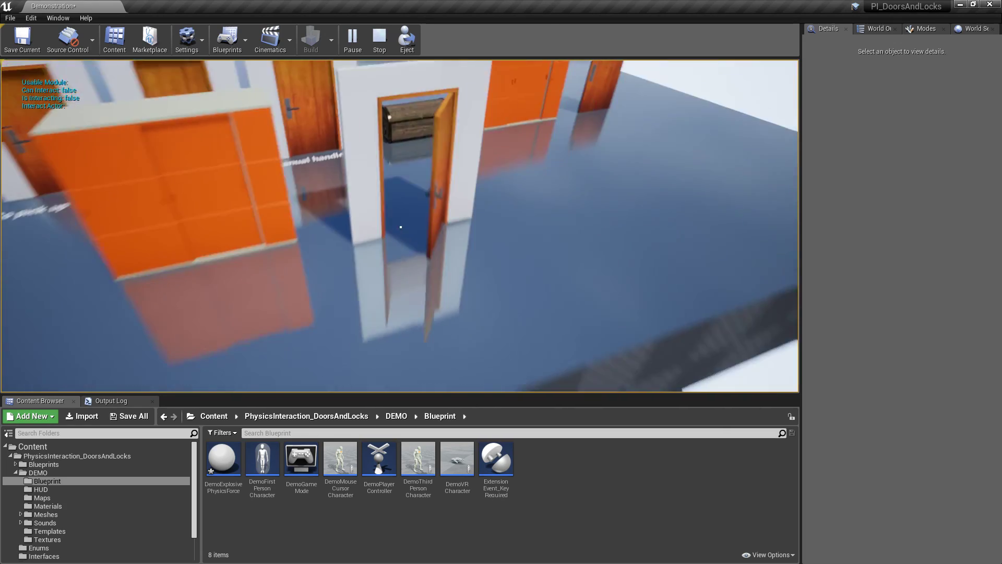